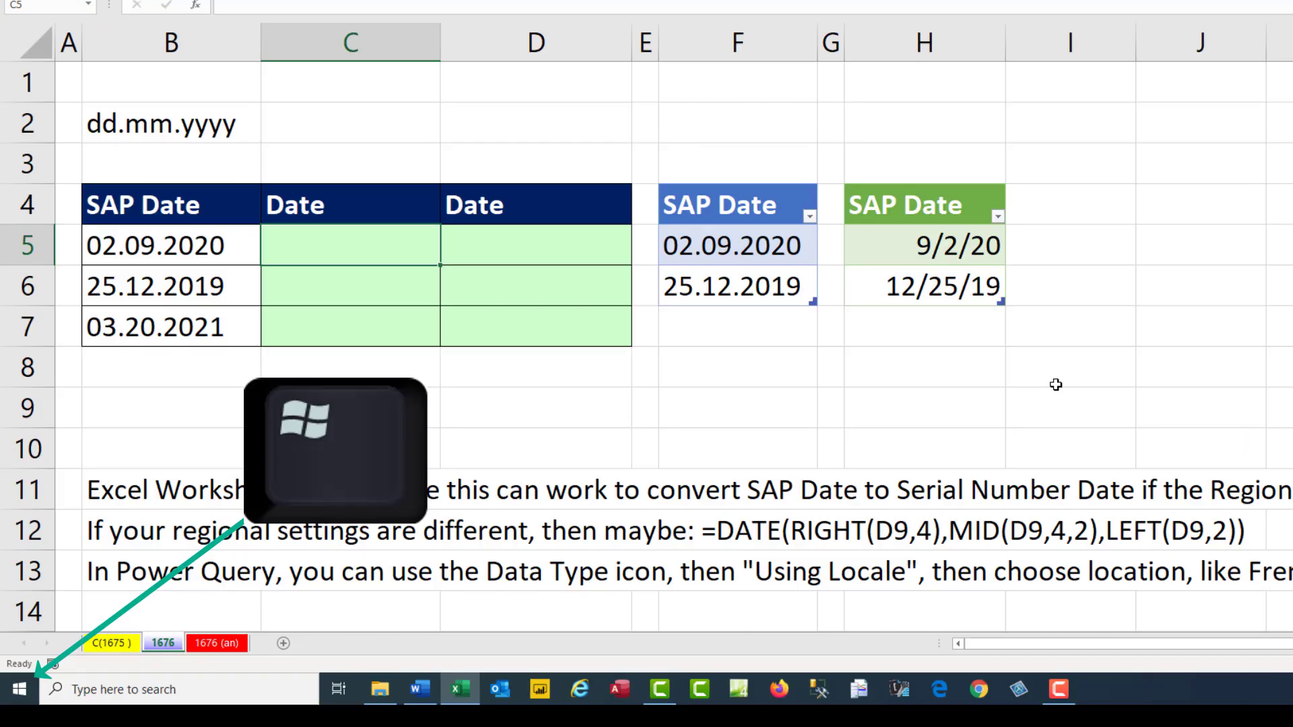
Step: Open Control Panel's Region settings to check the computer's M/d/yy short date format
key("super")
type("con")
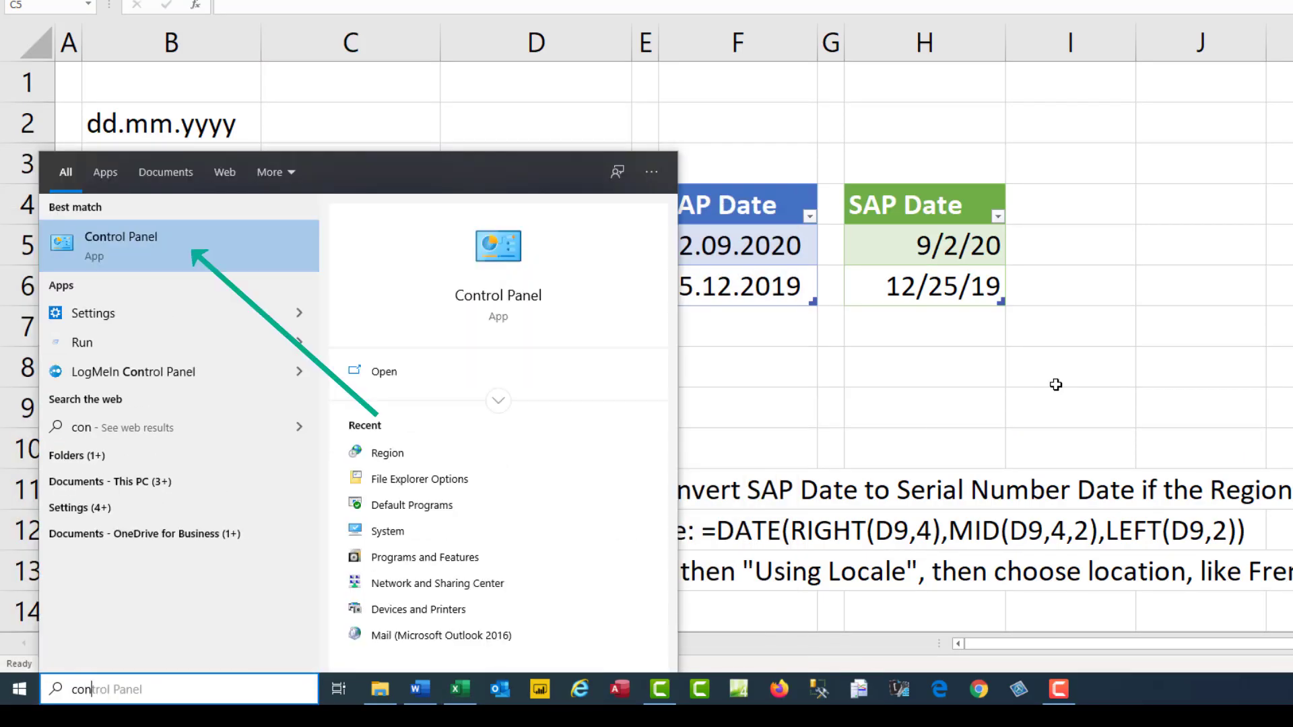
key("Return")
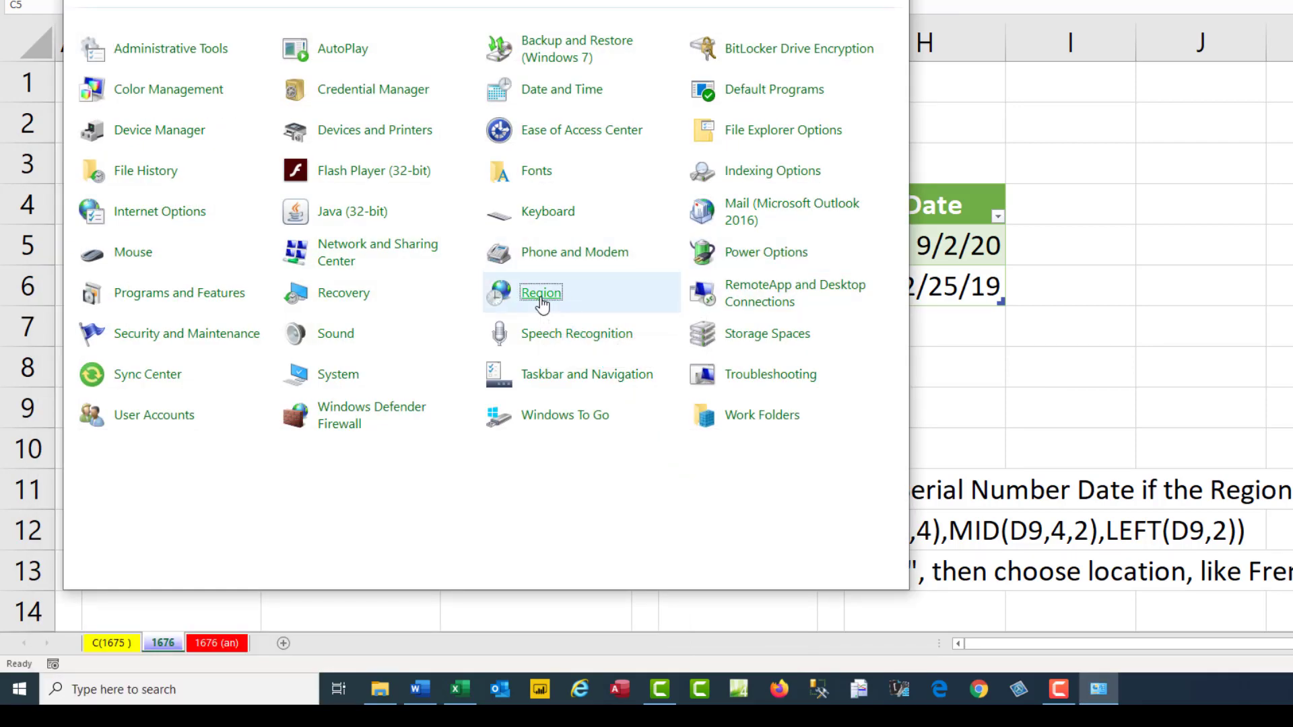
left_click(541, 295)
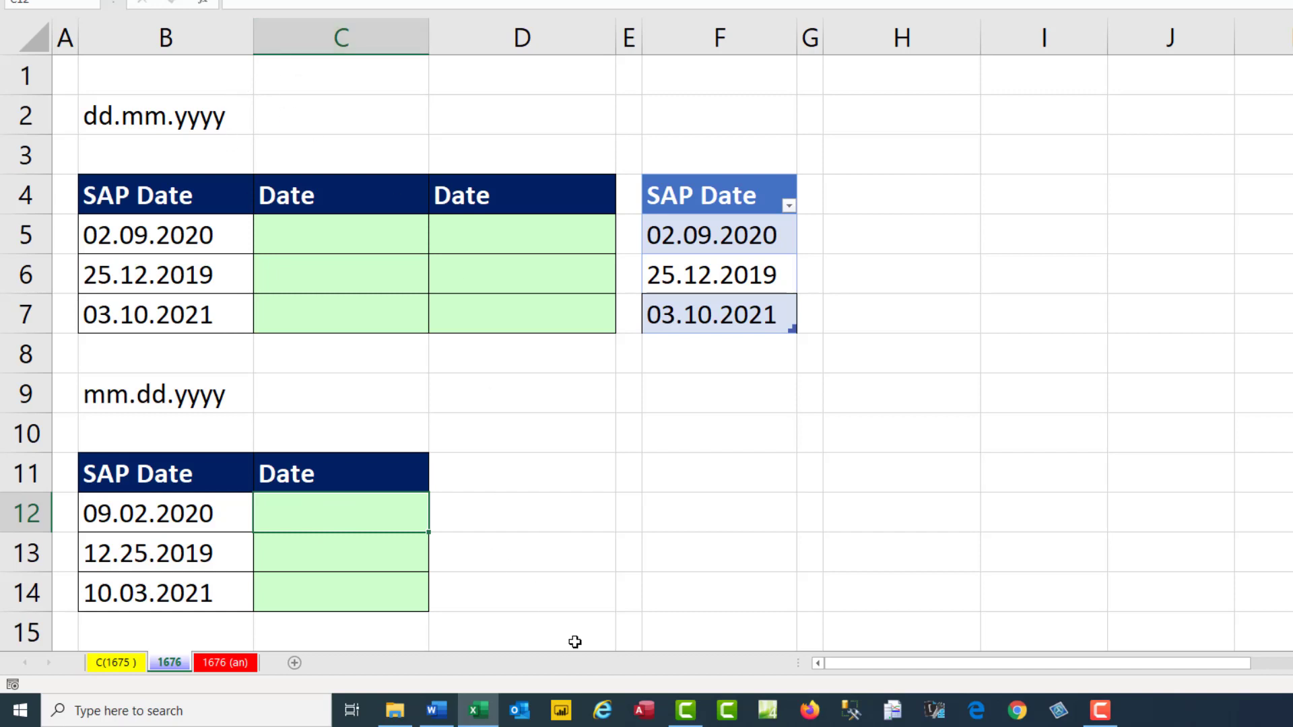
Step: Enter =SUBSTITUTE(B12,".","/")+0 in C12, turning 09.02.2020 into the serial 44076
type("=sun")
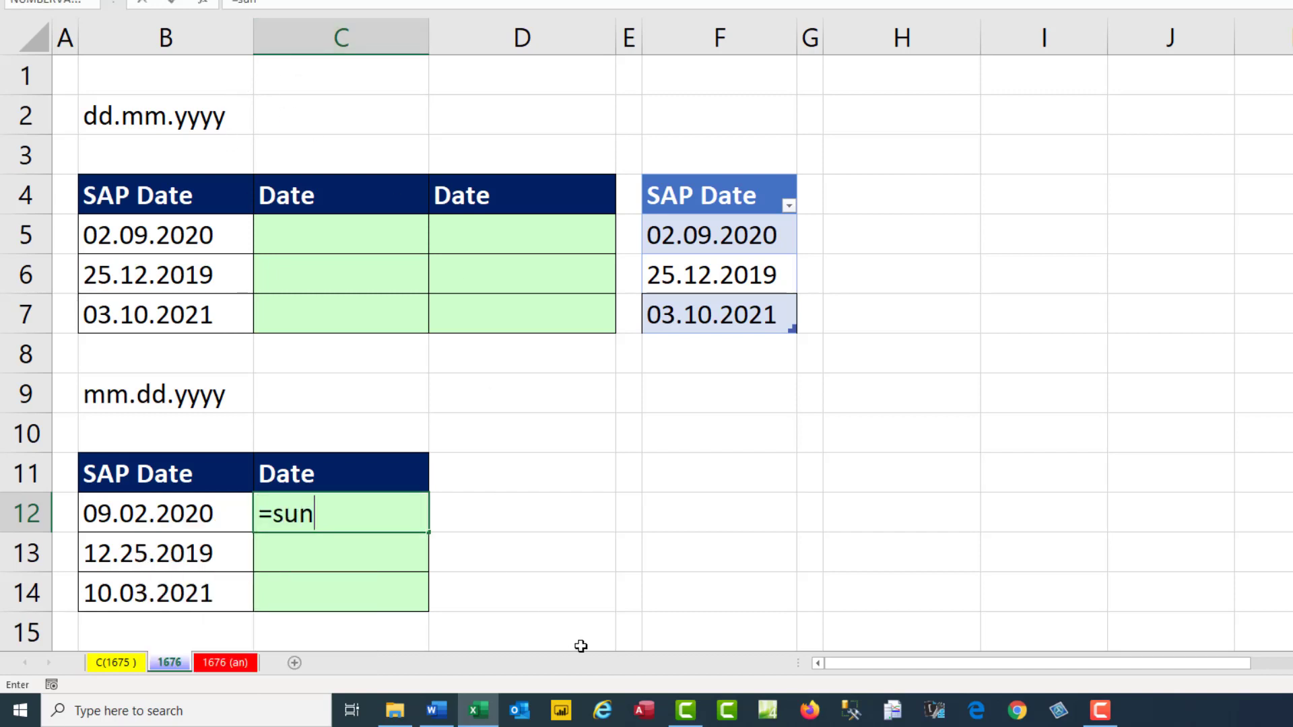
key("BackSpace")
key("Tab")
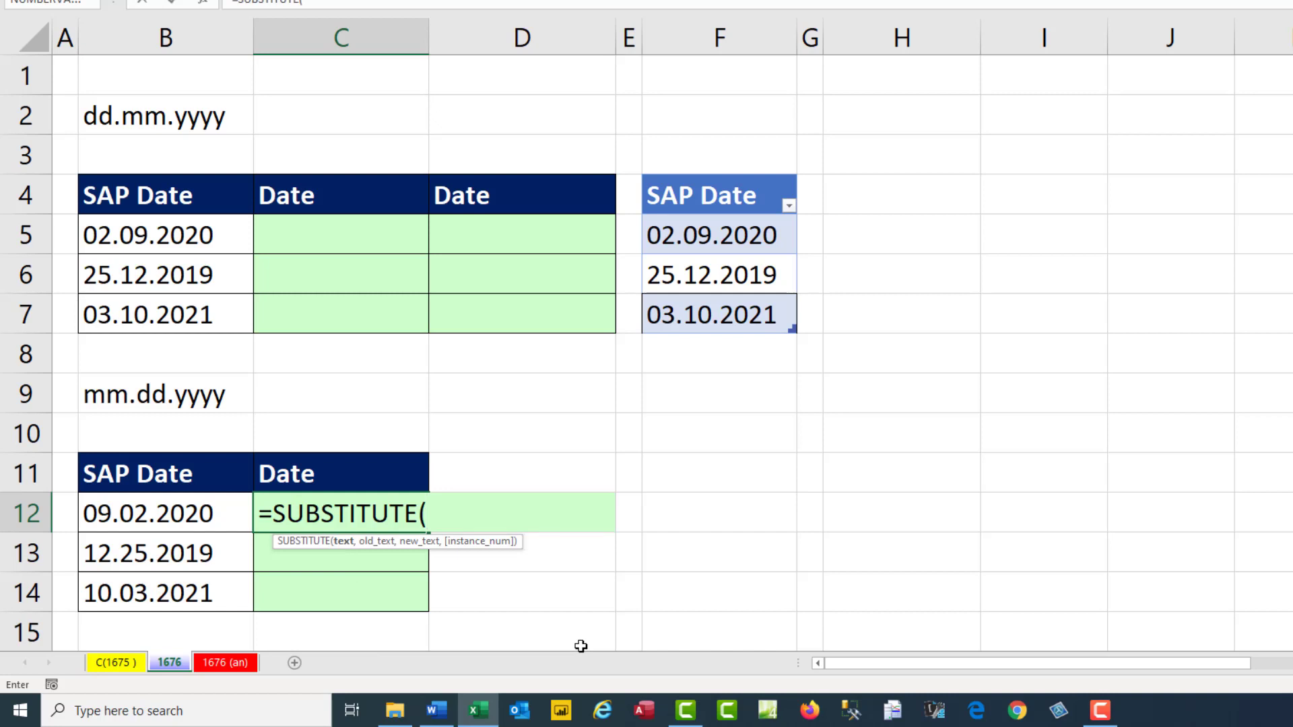
key("Left")
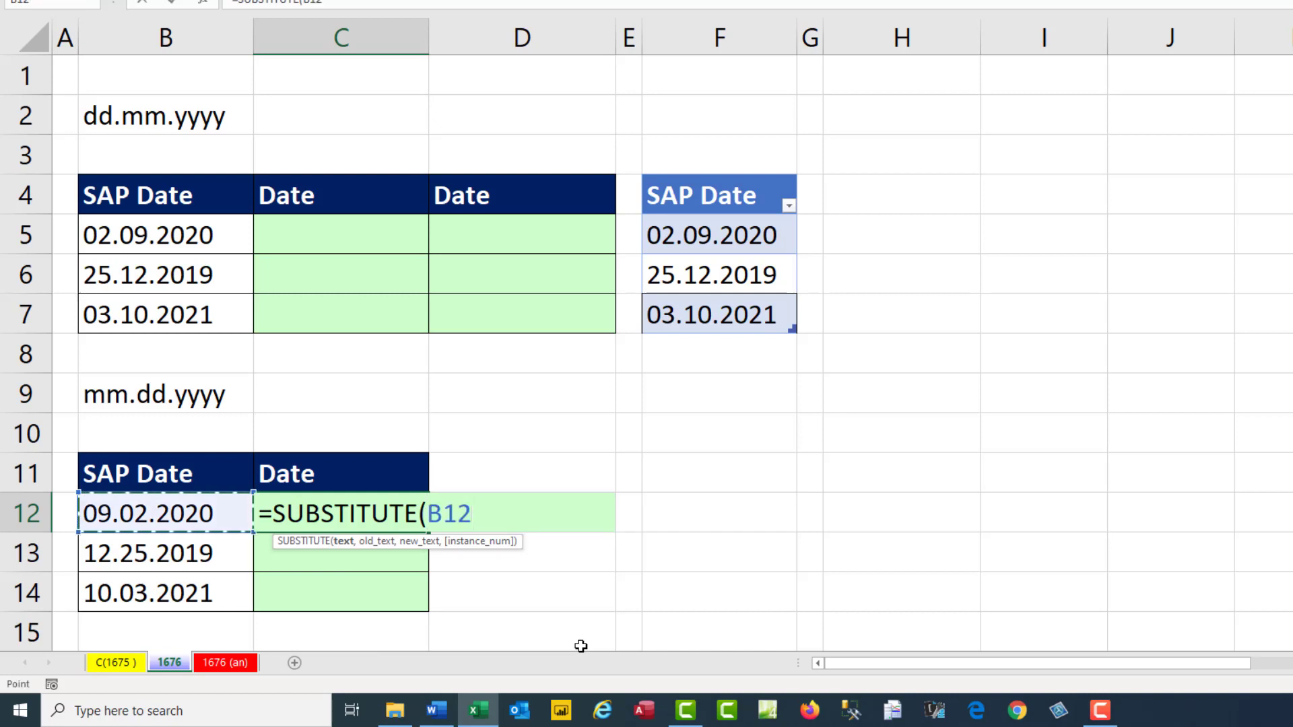
type(",\"")
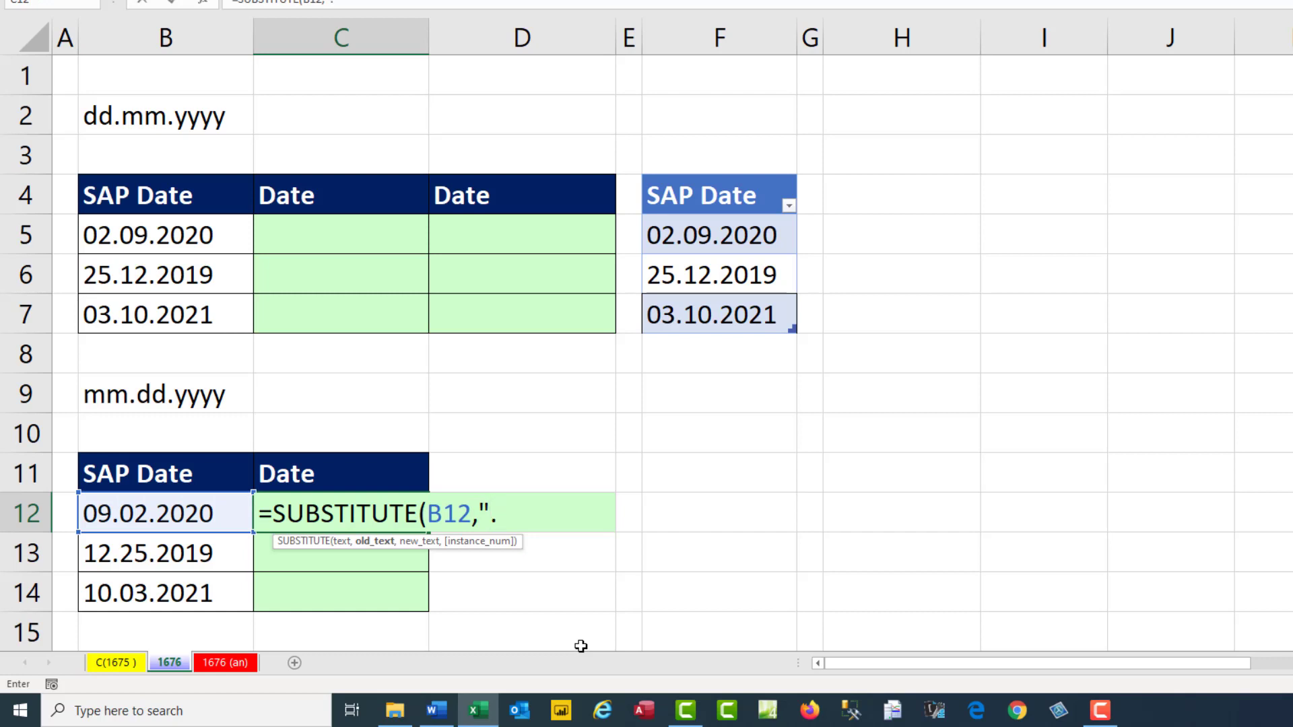
type(".\",\"")
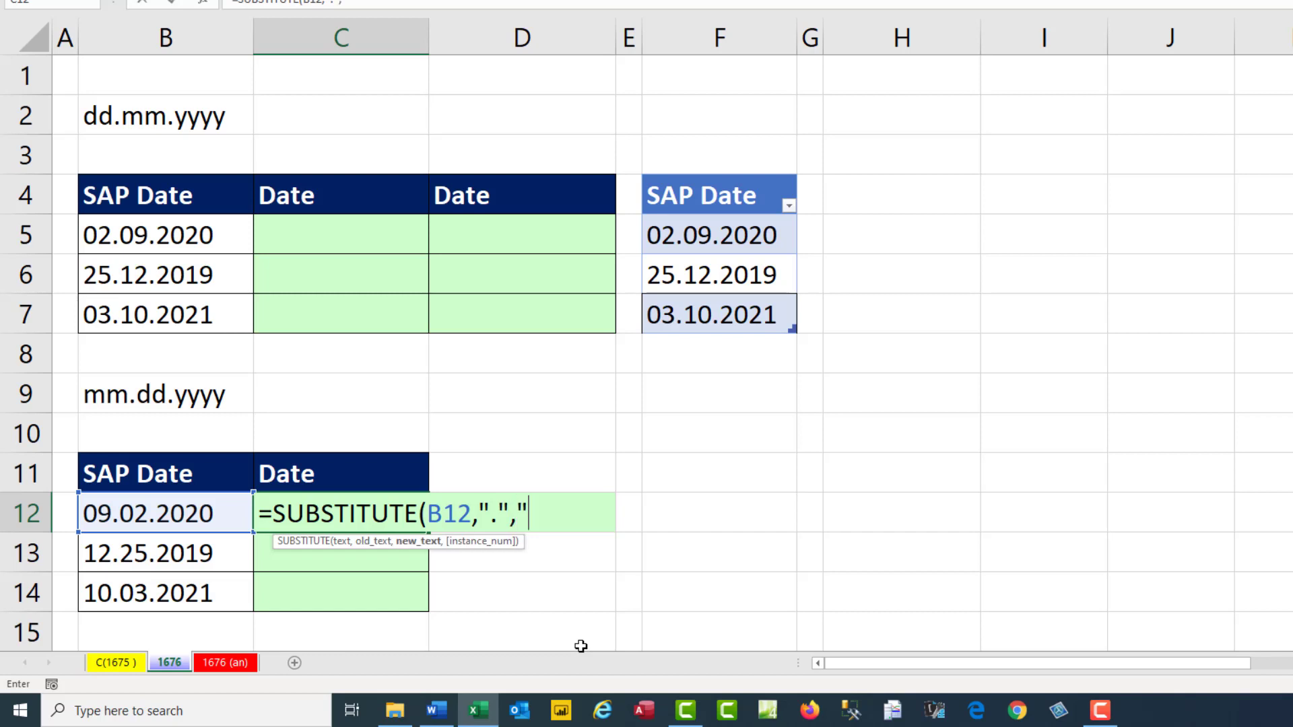
type("/\")")
key("ctrl+Return")
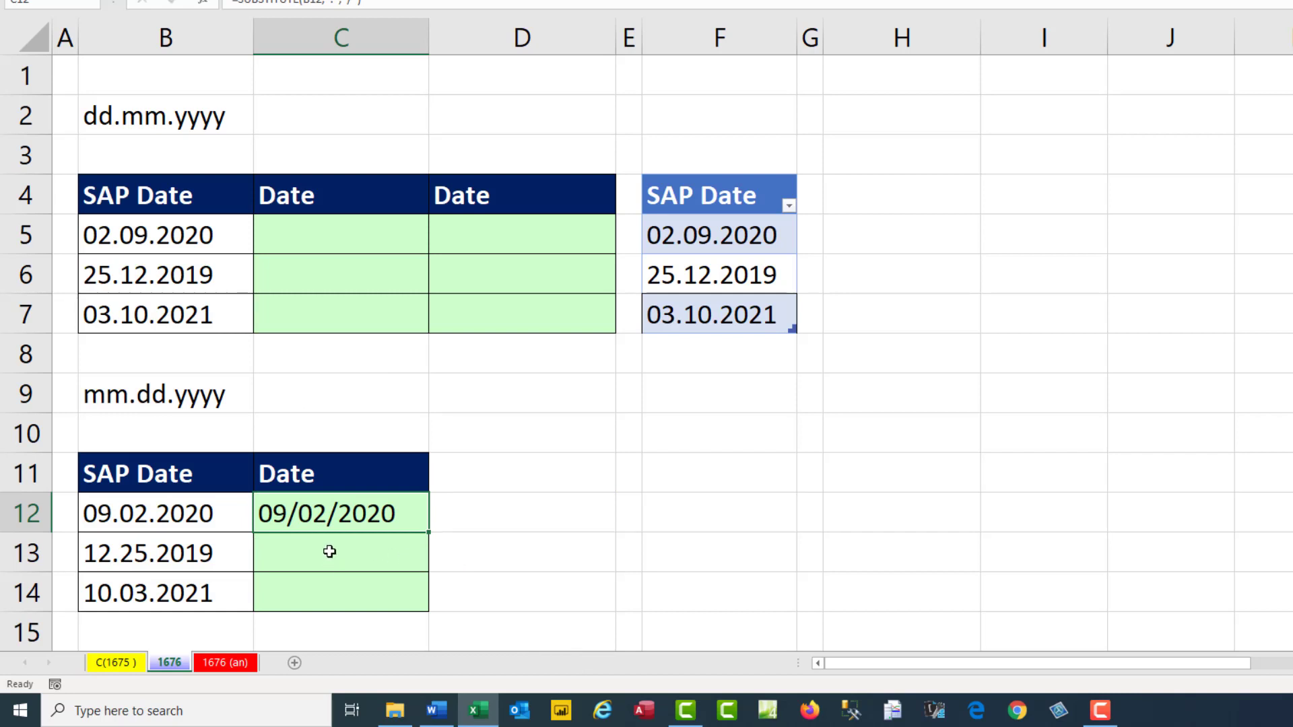
key("F2")
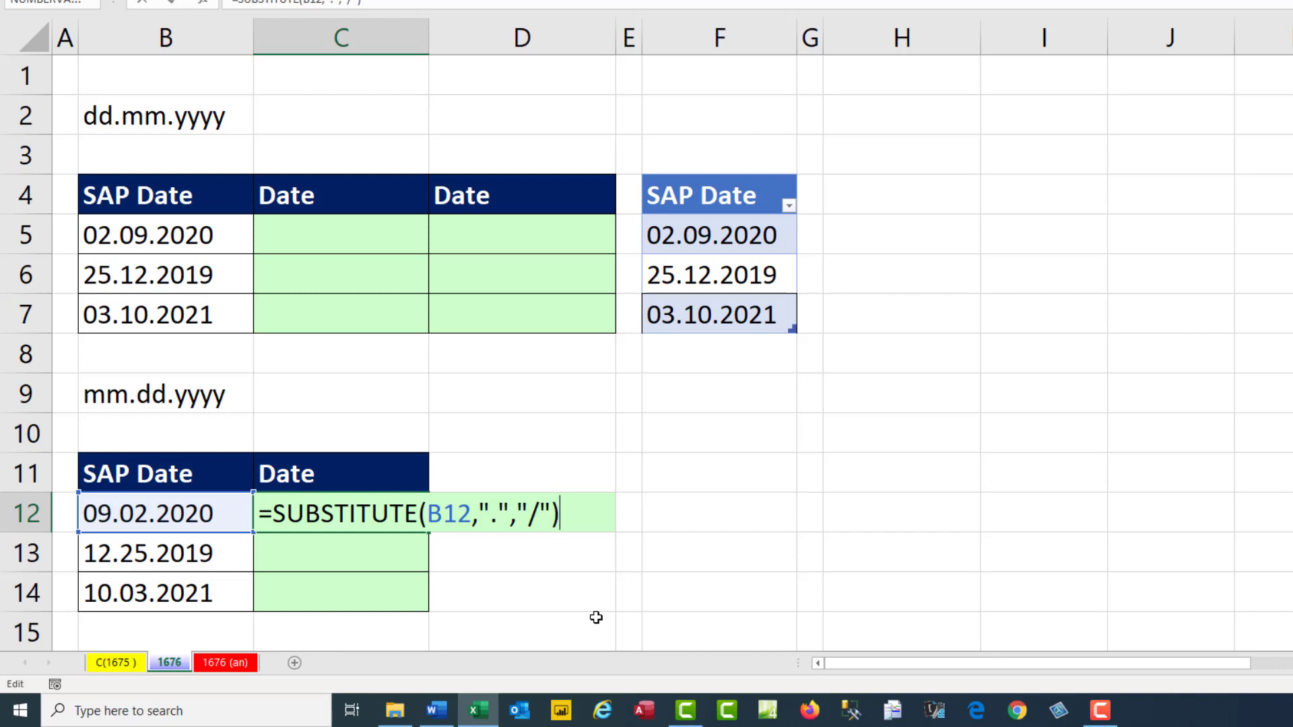
type("+0")
key("ctrl+Return")
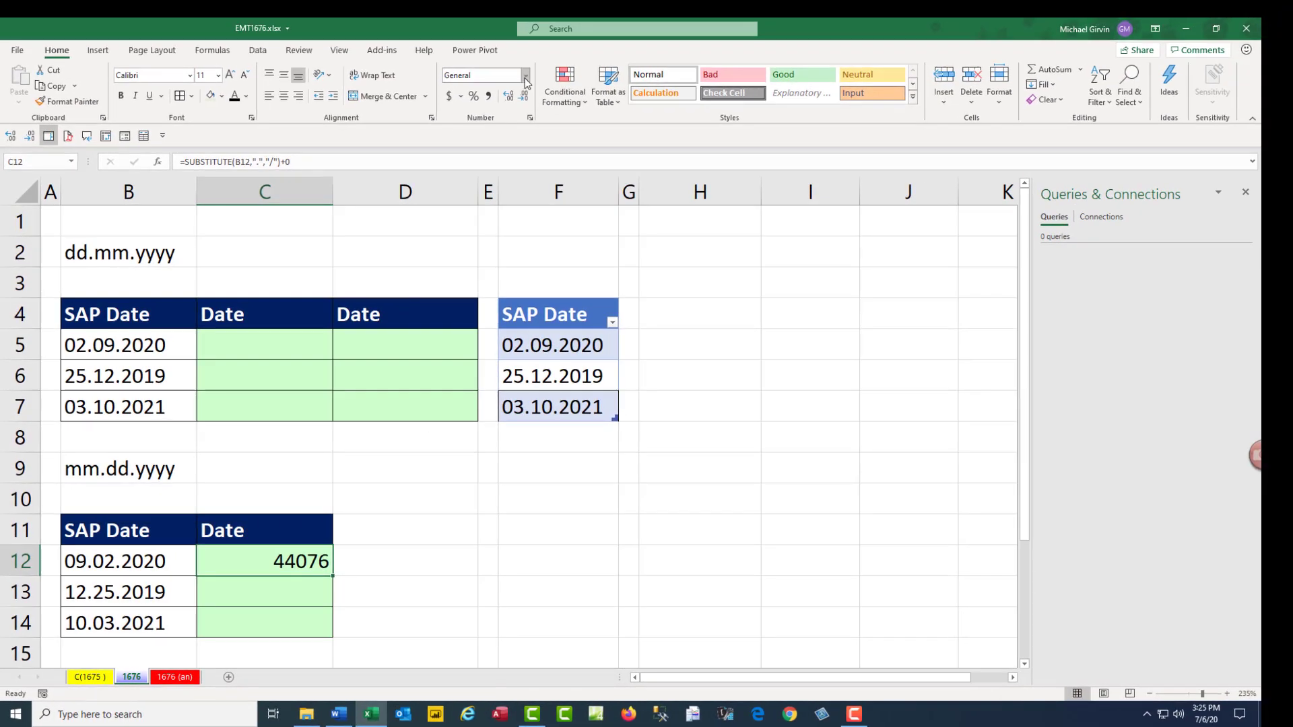
Step: Format C12 as Short Date and fill its formula down to C14, checking the C14 copy
left_click(526, 75)
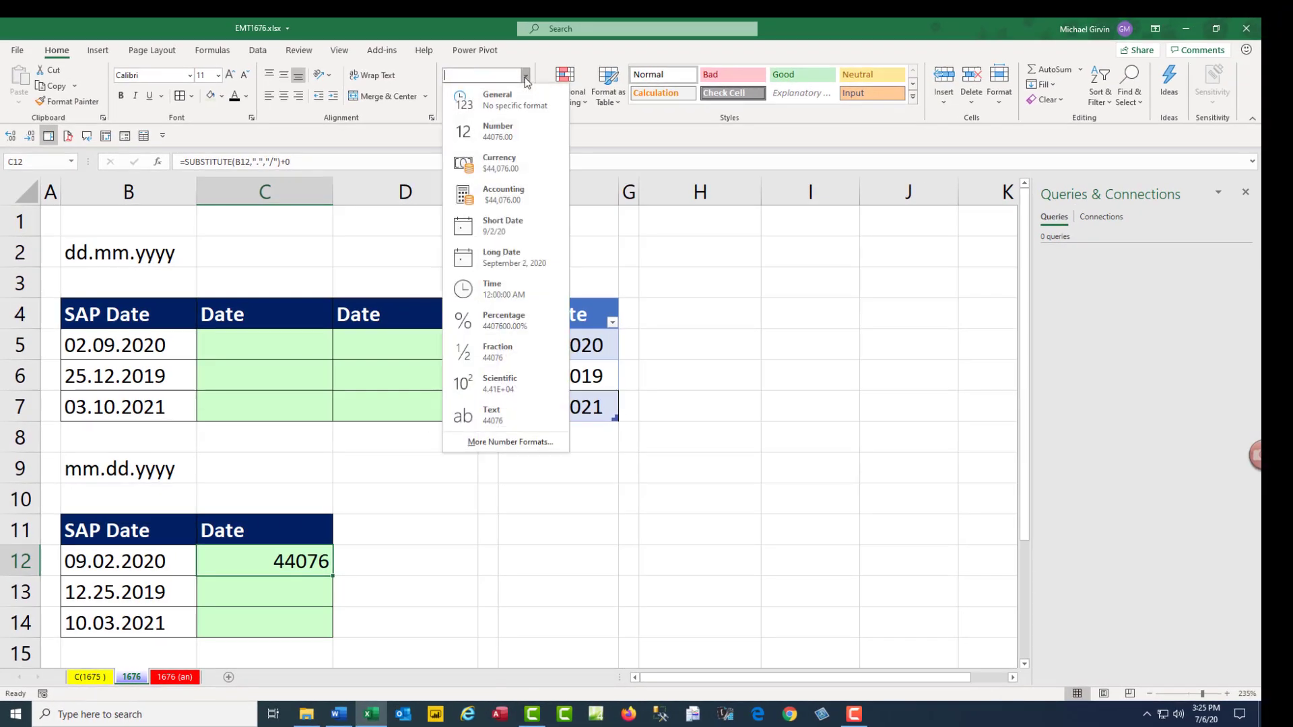
left_click(511, 229)
left_click_drag(333, 577, 321, 630)
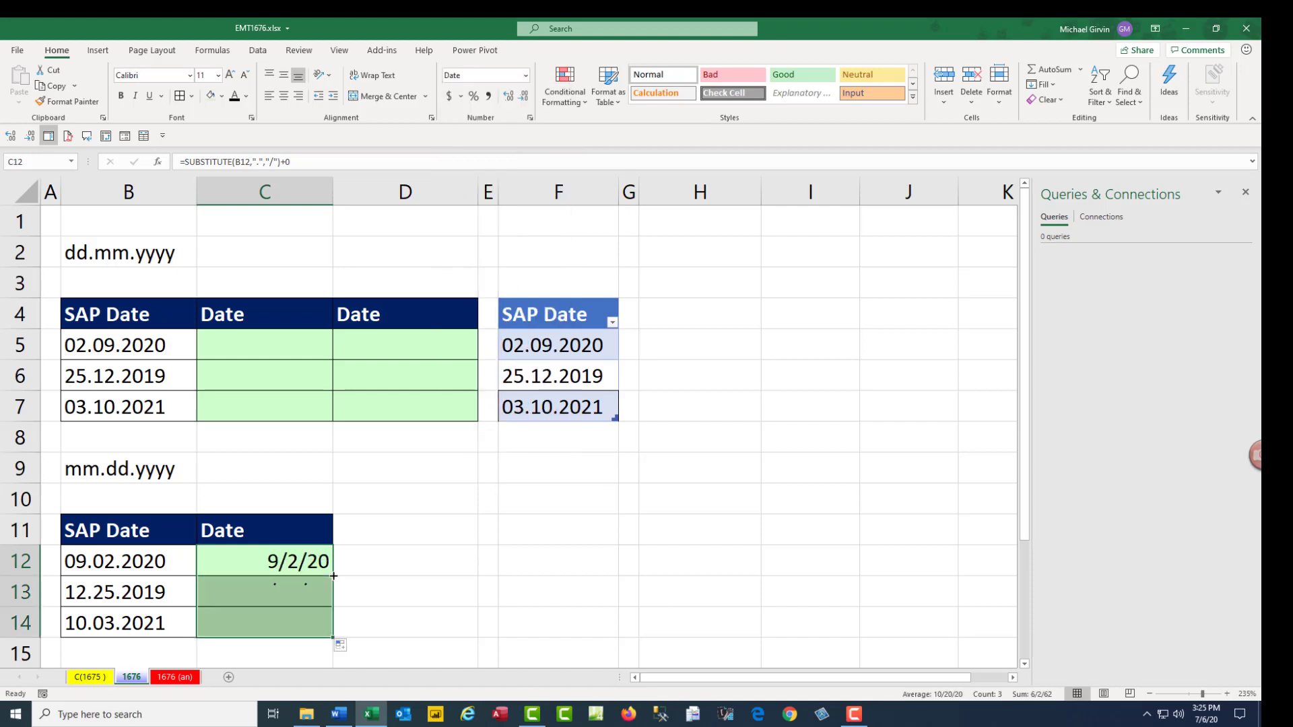
double_click(314, 628)
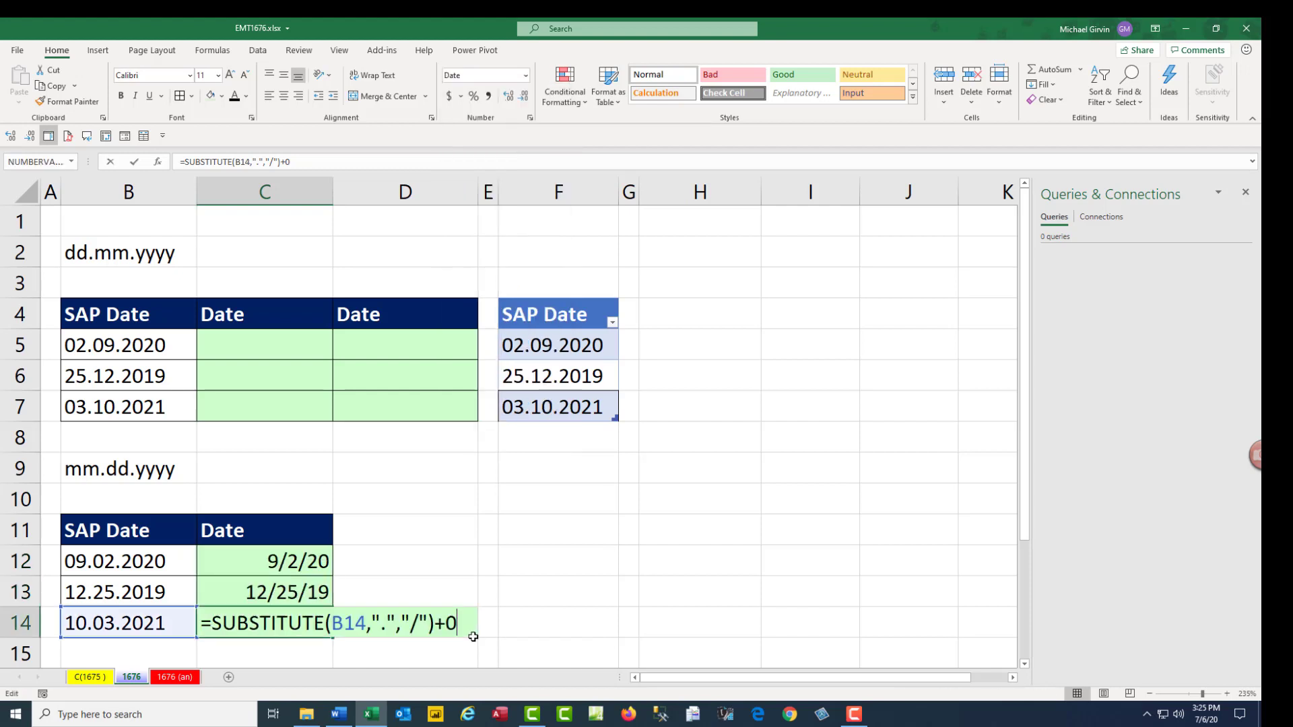
key("Escape")
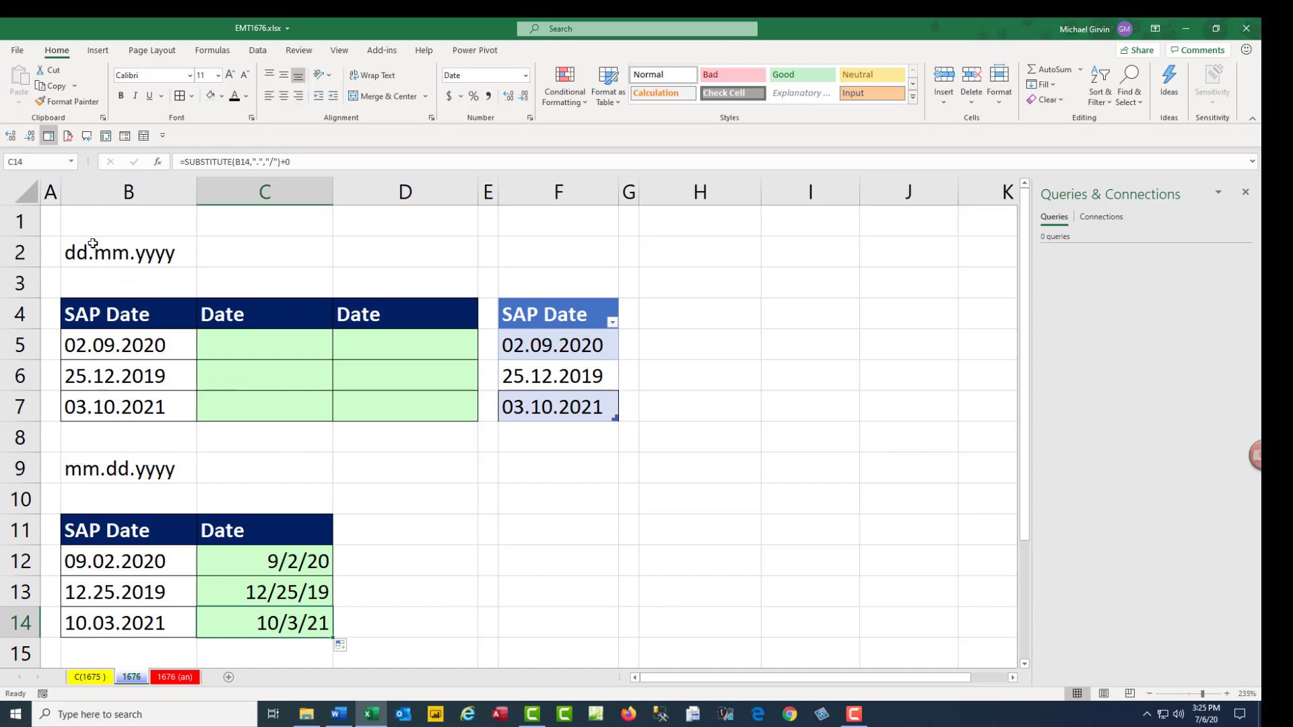
Step: Start a DATE formula in C5 with RIGHT(B5,4) as the year
left_click(249, 351)
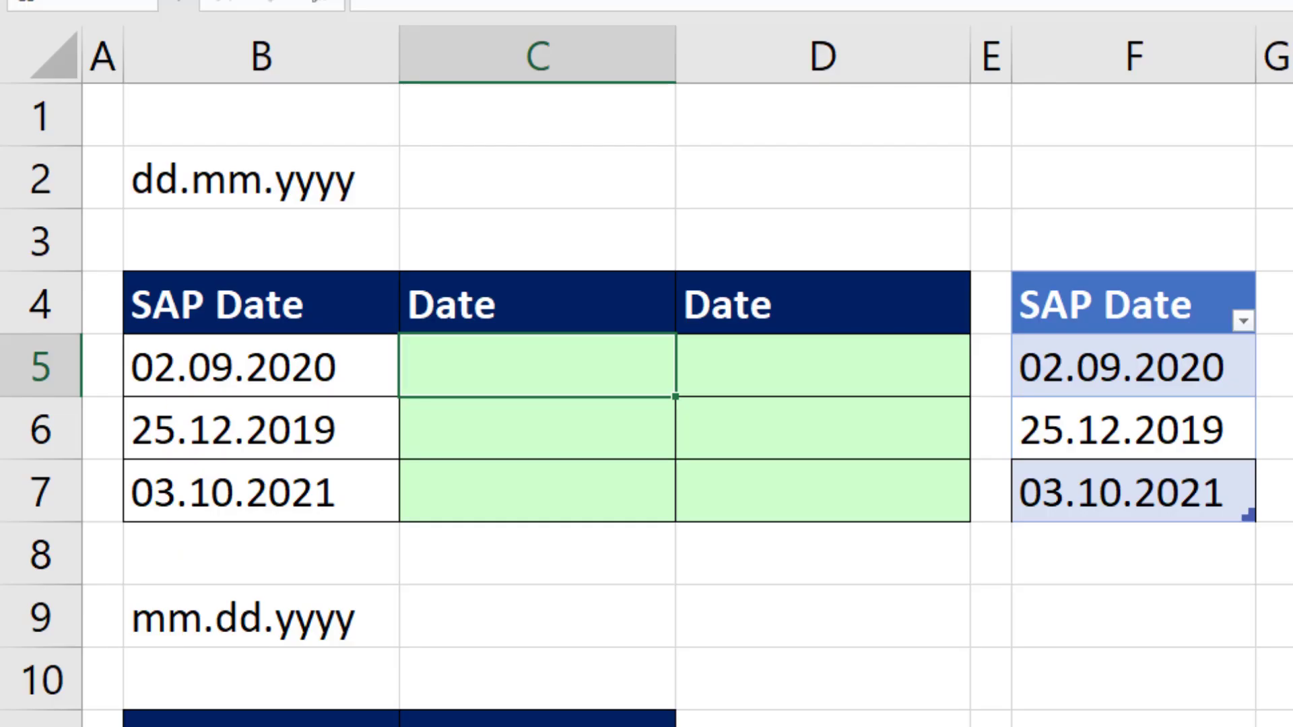
type("=date")
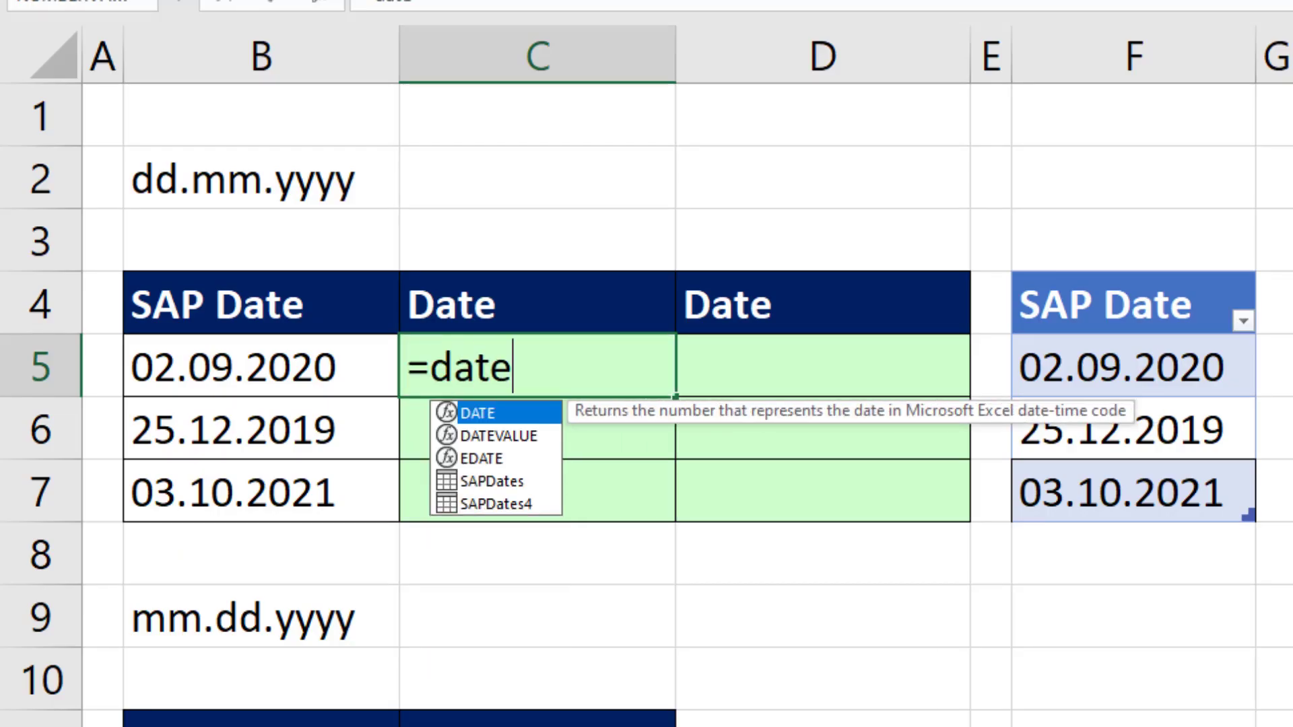
key("Tab")
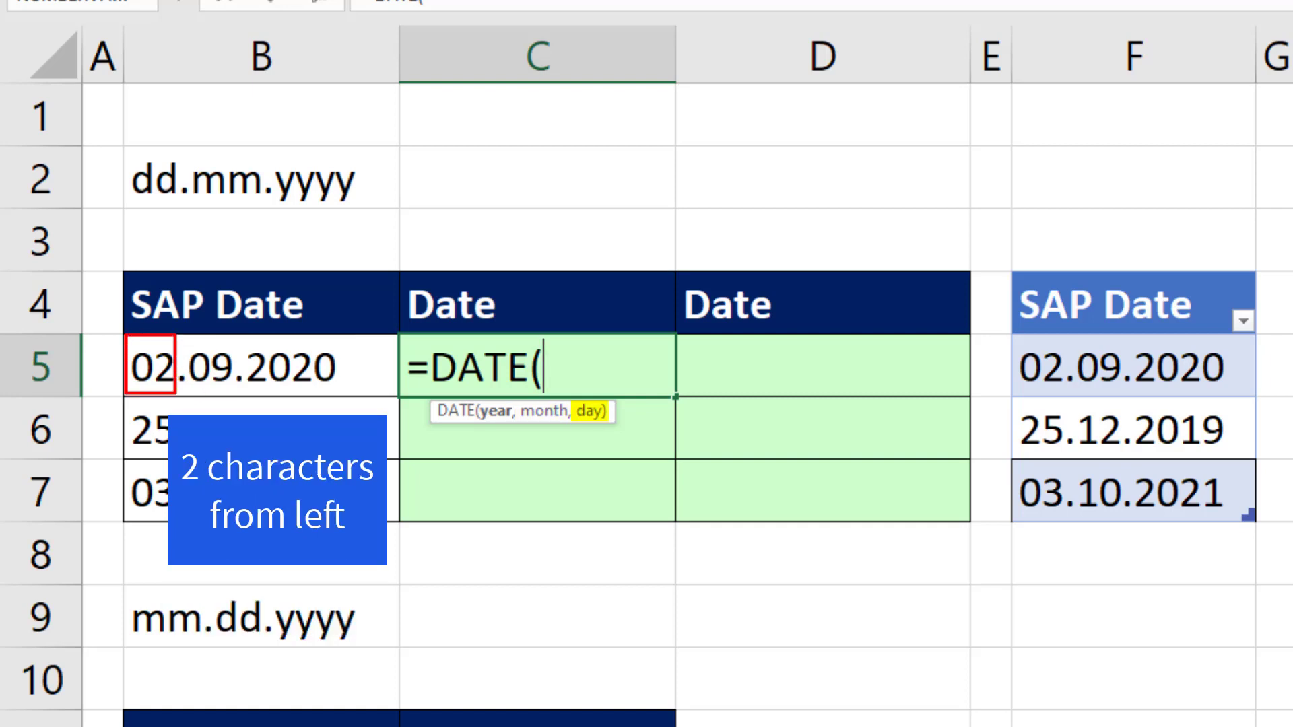
type("righ")
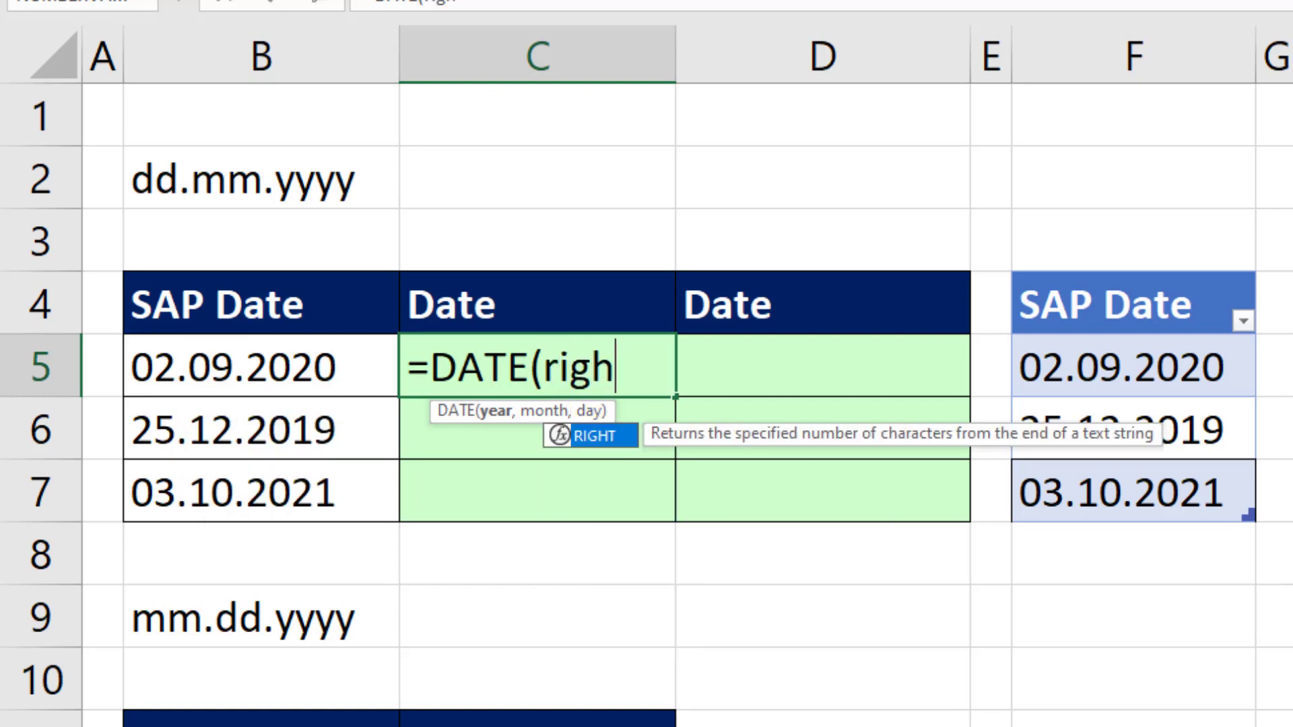
key("Tab")
key("Left")
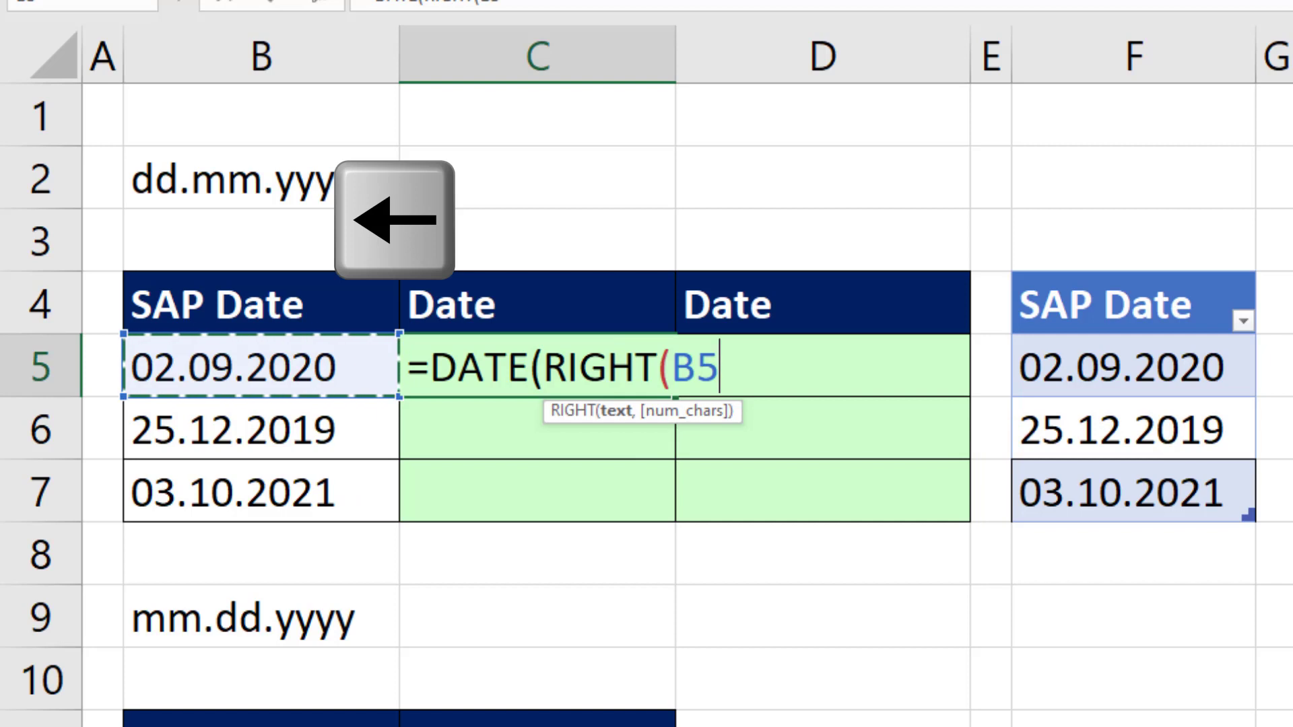
type(",")
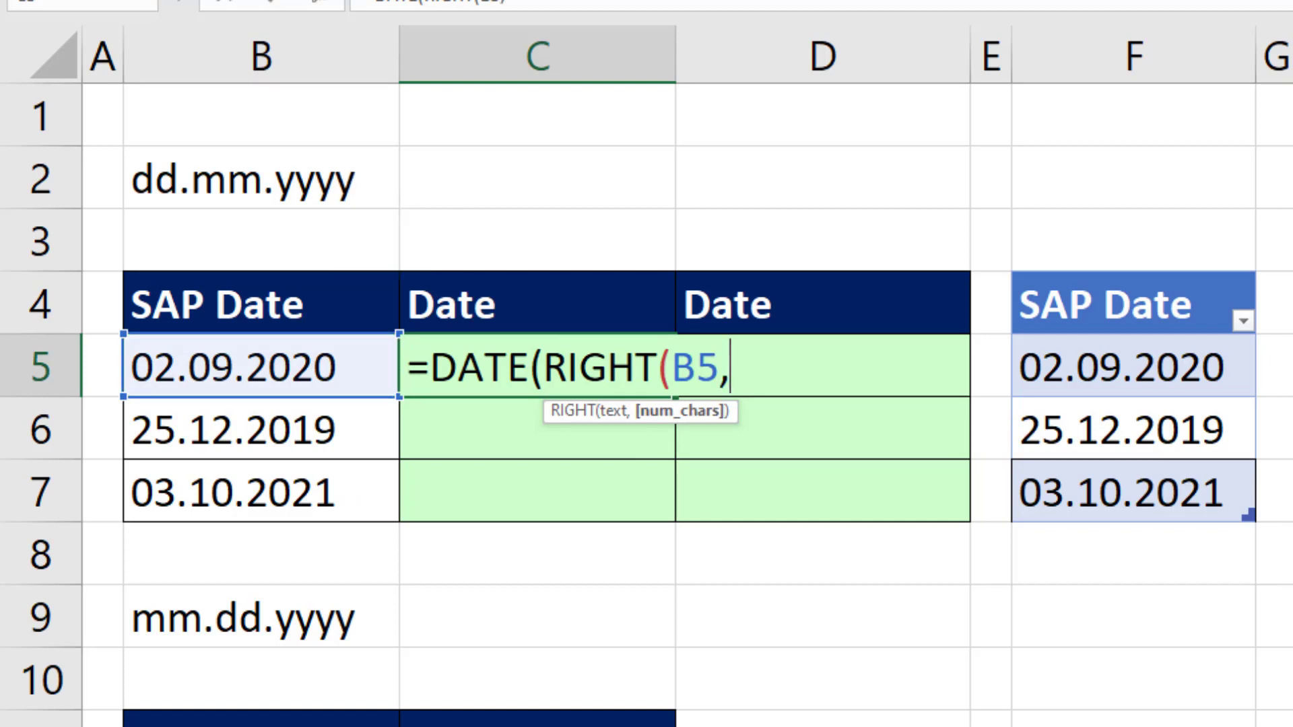
type("4)")
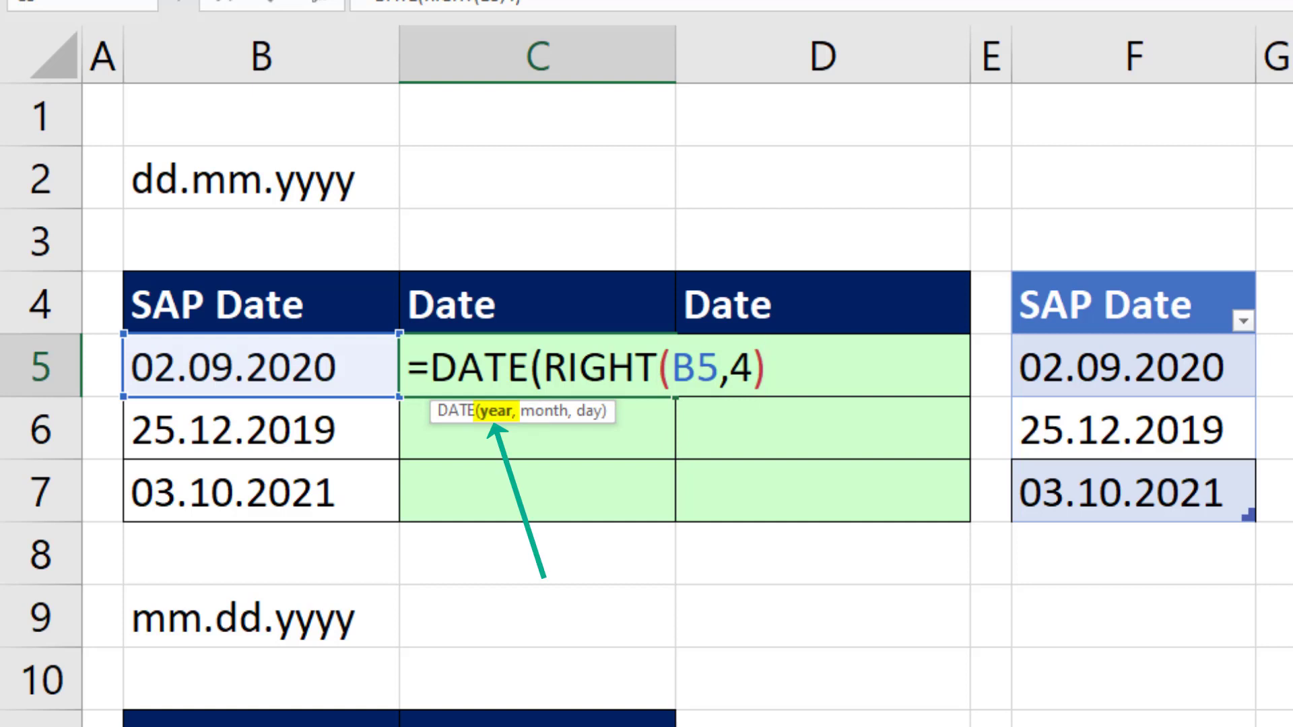
type(",")
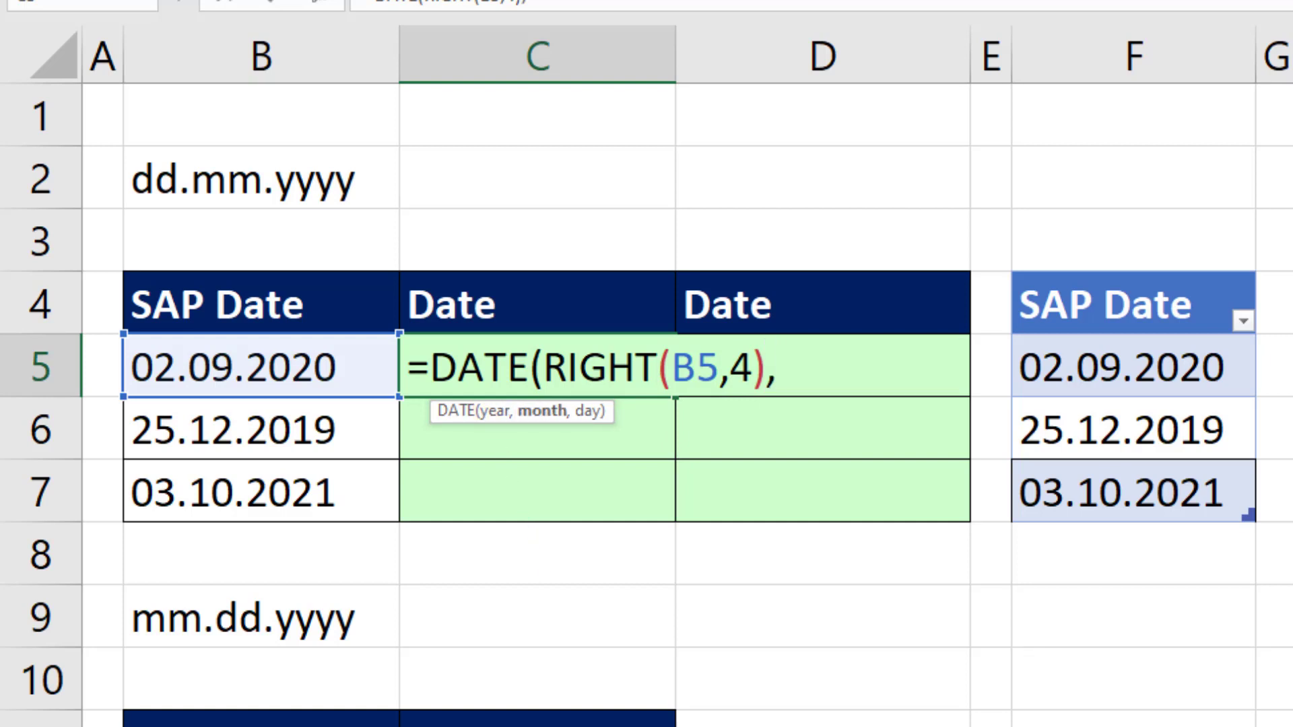
type("mid")
Step: Add MID(B5,4,2) as the month and LEFT(B5,2) as the day, then commit the formula
key("Tab")
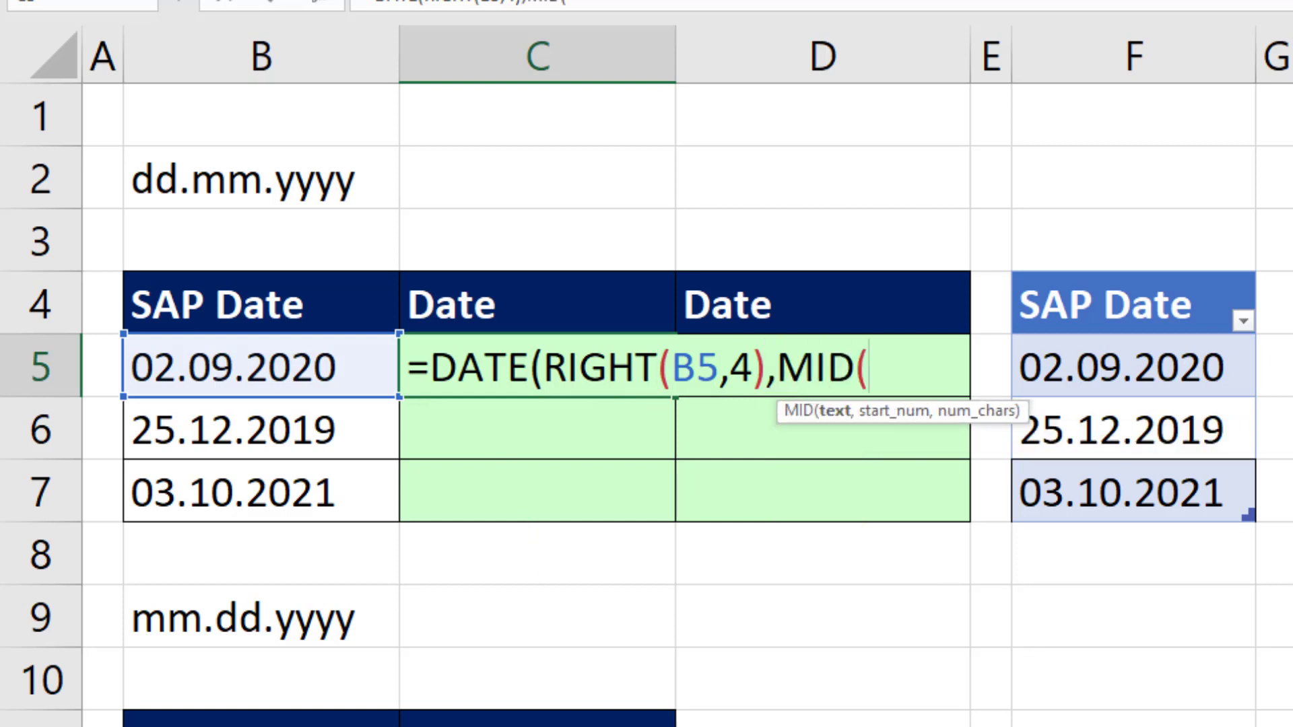
left_click(229, 367)
type(",")
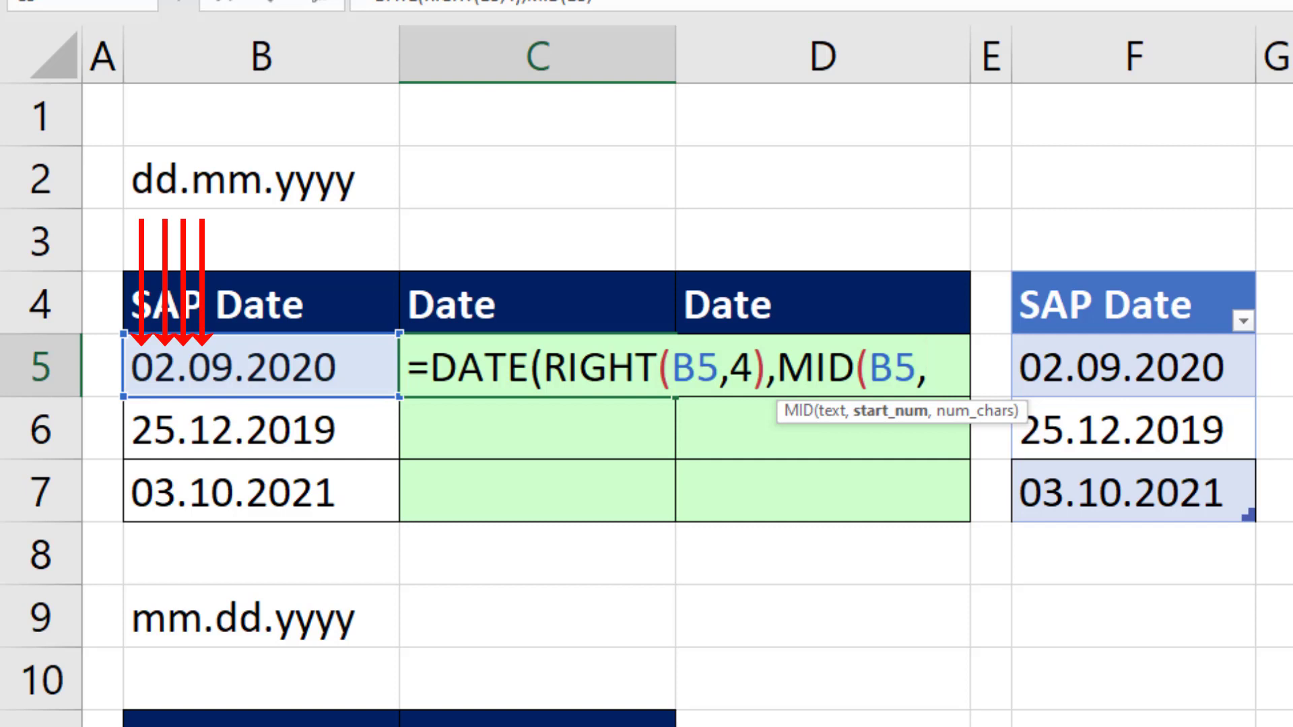
type("4,")
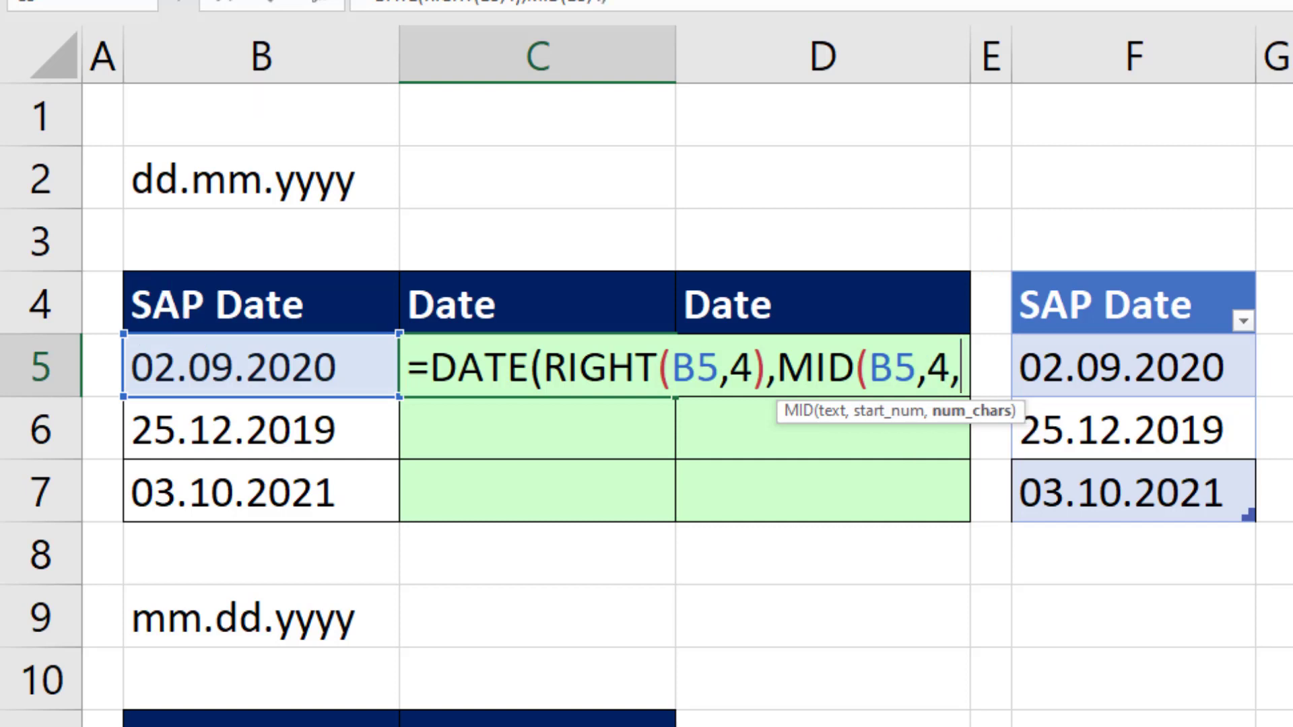
type("2)")
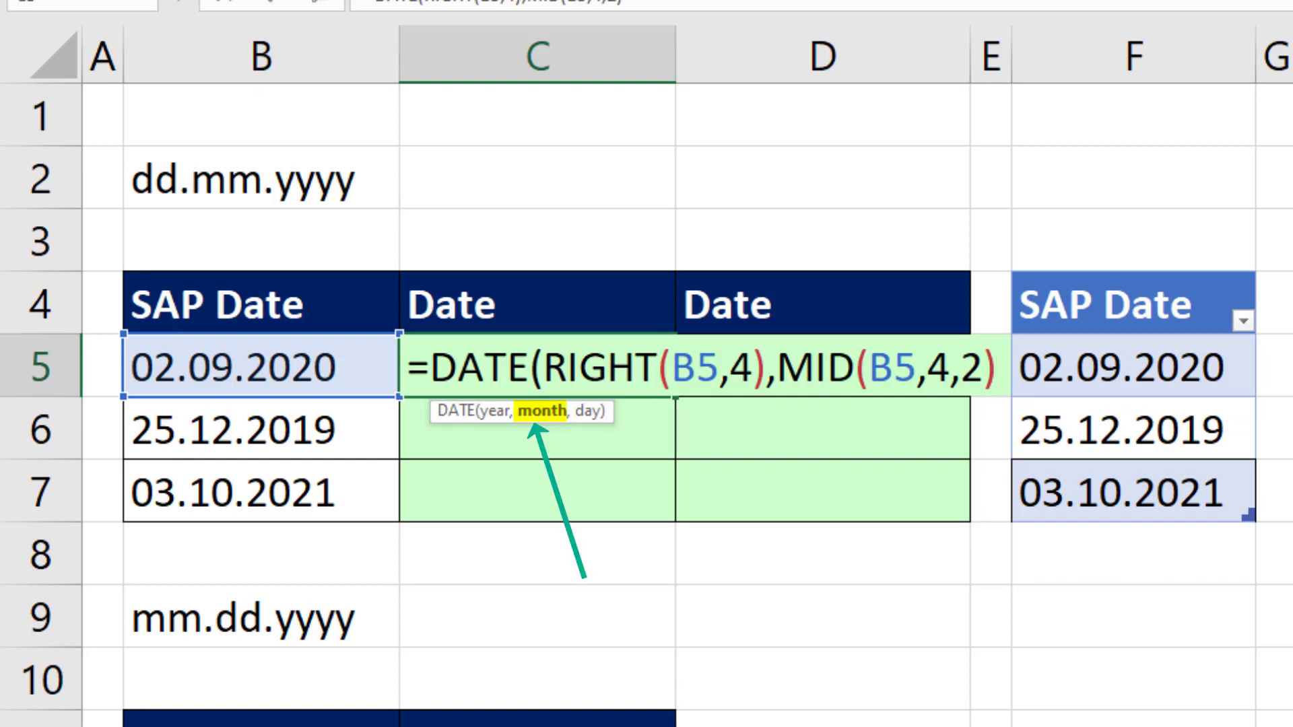
type(",")
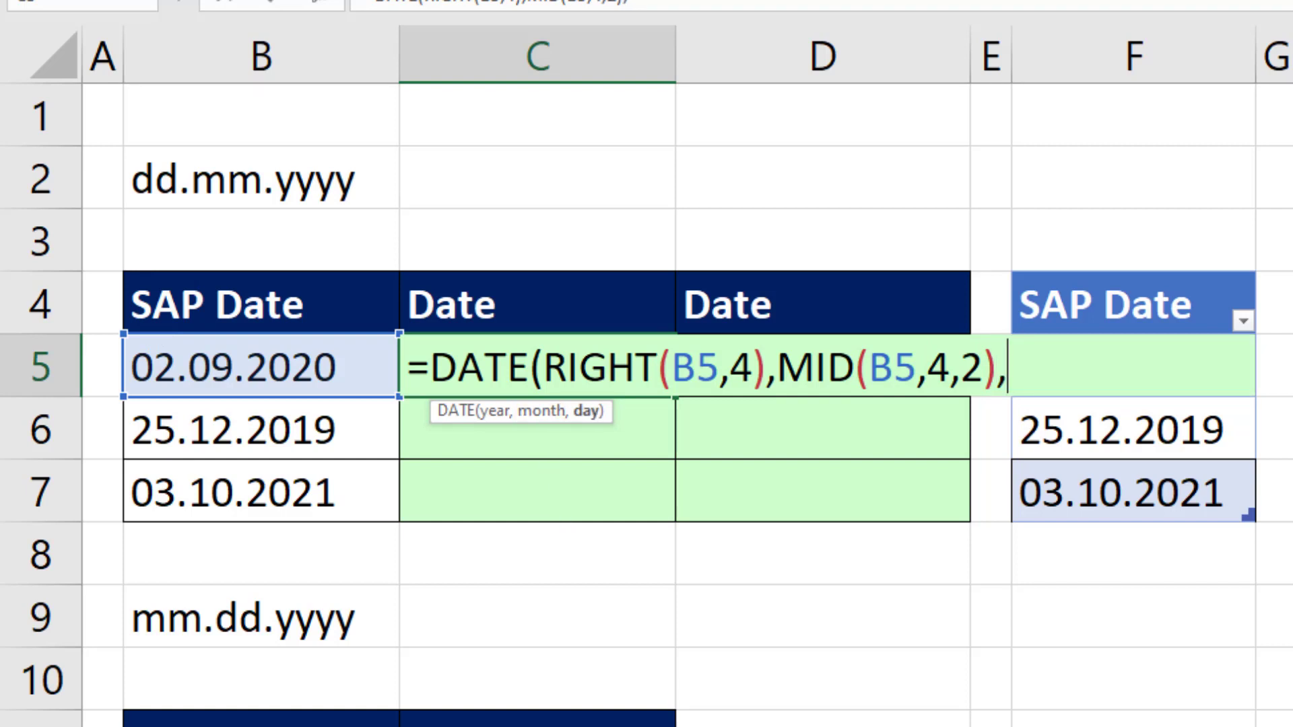
type("lef")
key("Tab")
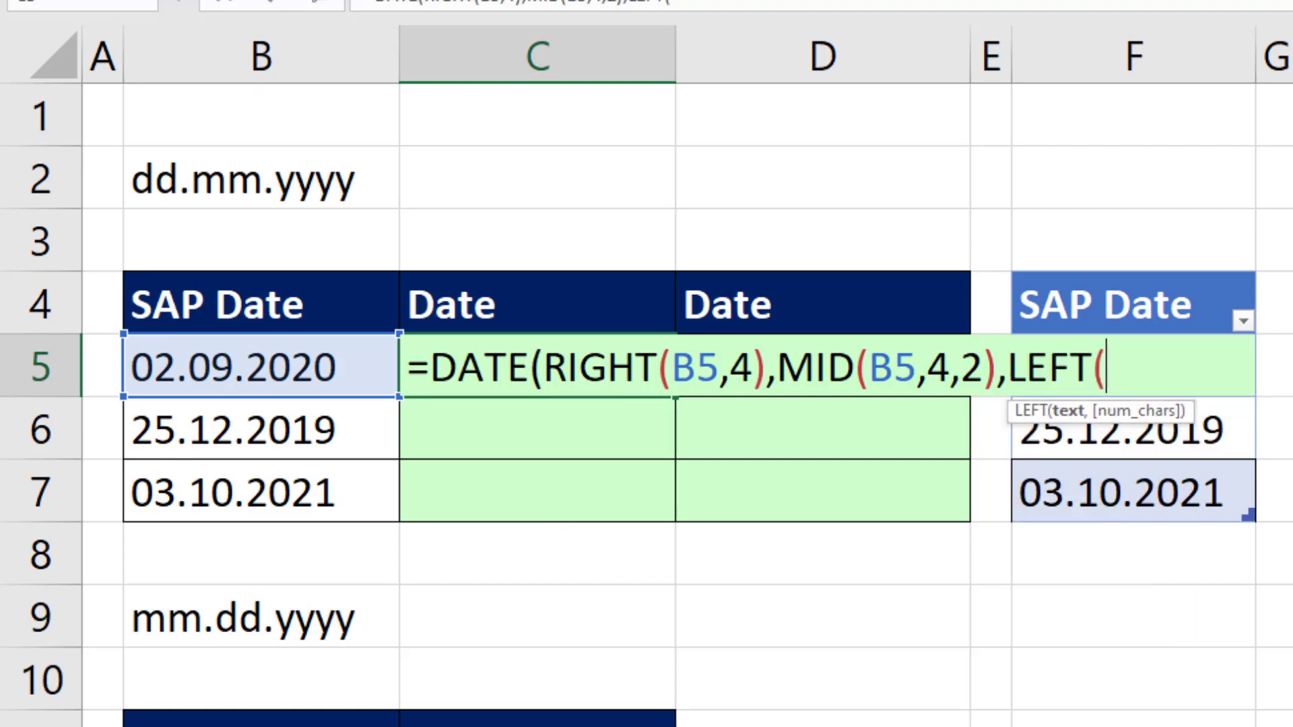
key("Left")
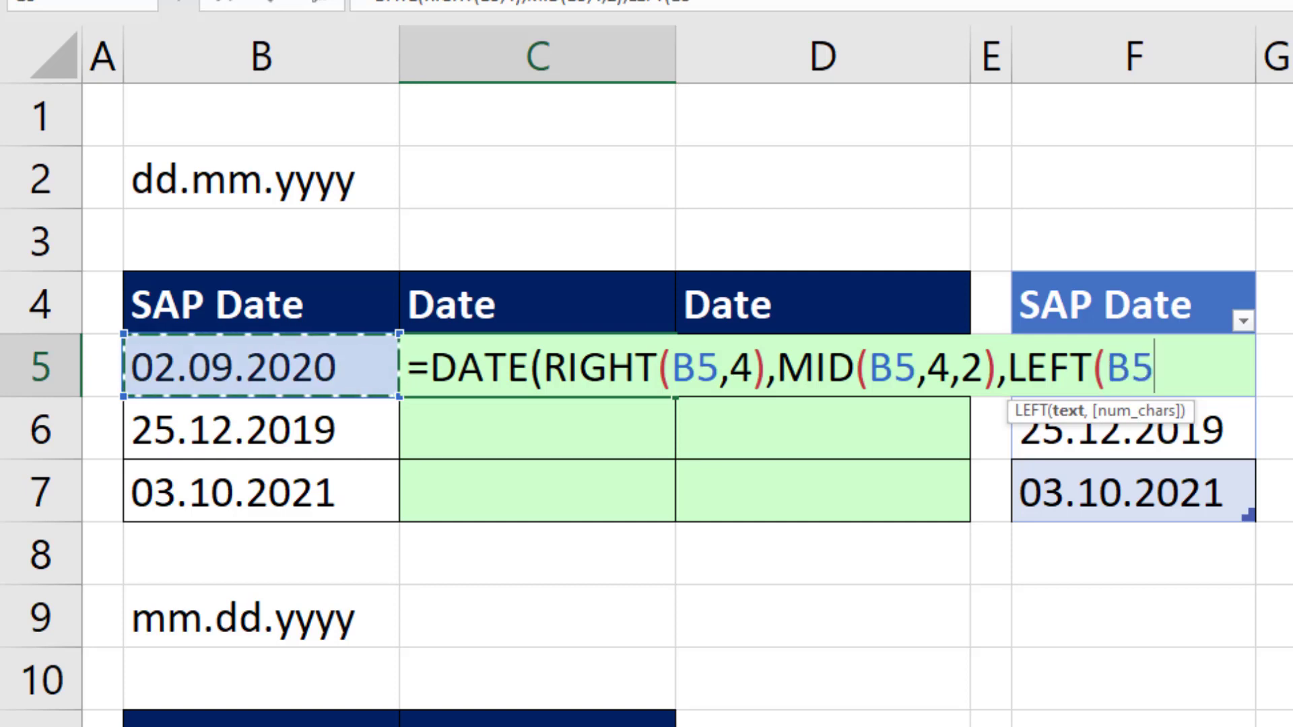
type(",2")
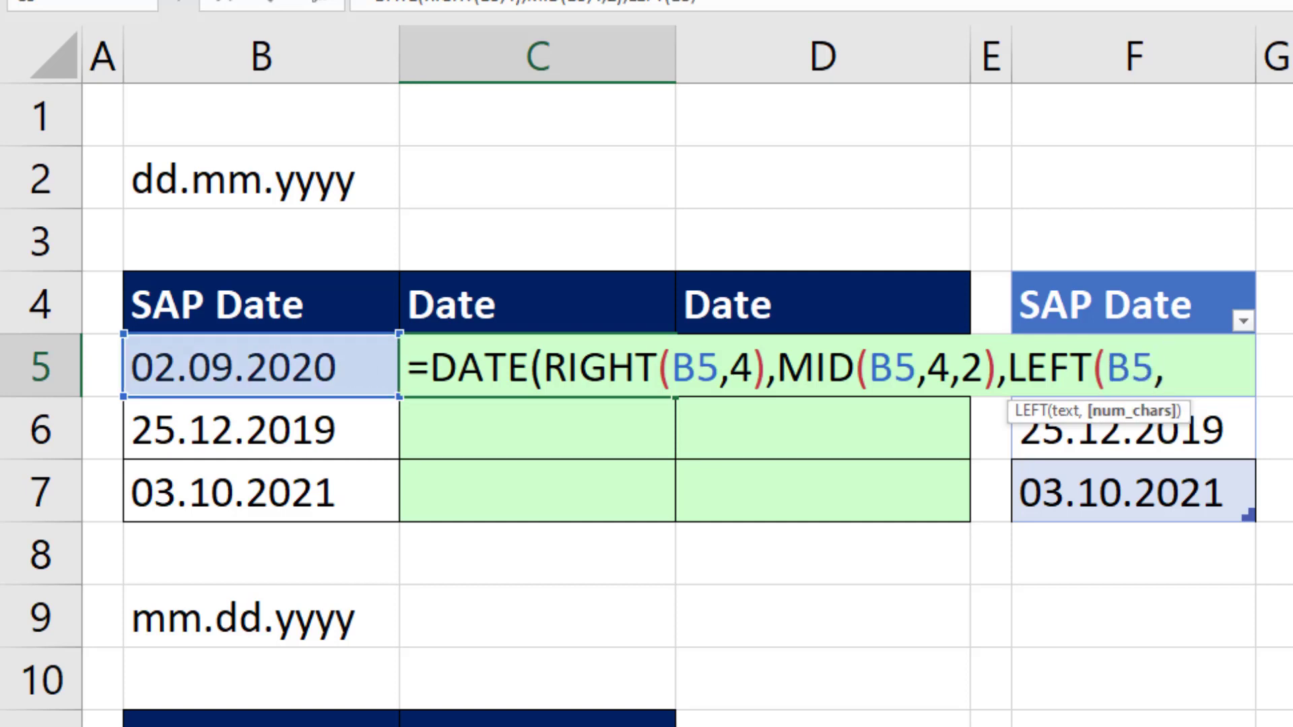
type("))")
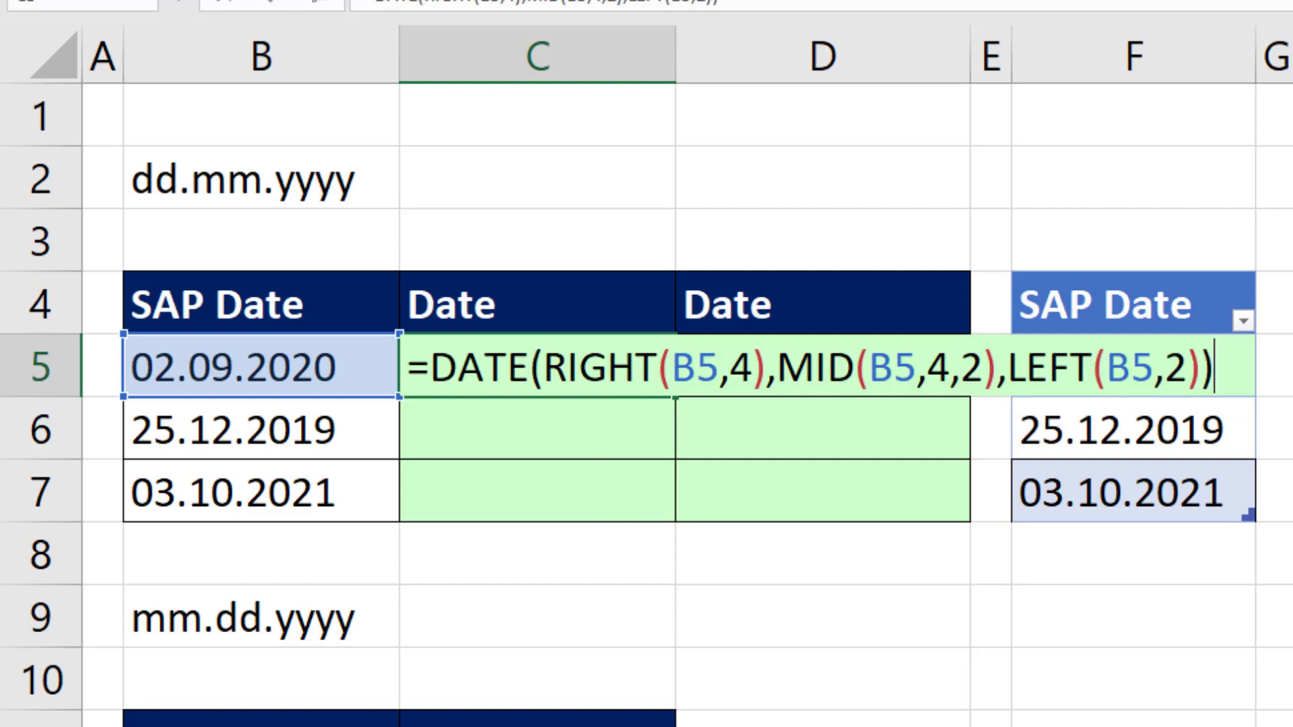
key("ctrl+Return")
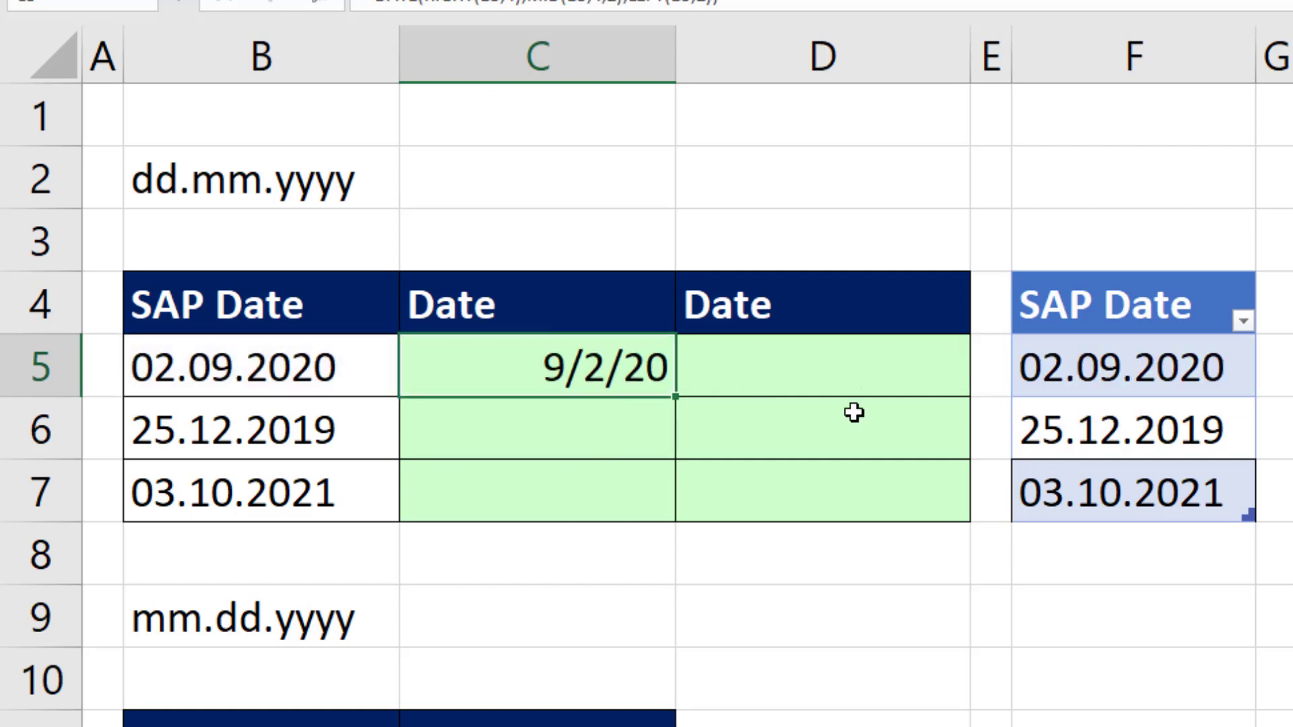
Step: Fill the DATE formula down to C7 and check the copied formula there
double_click(676, 397)
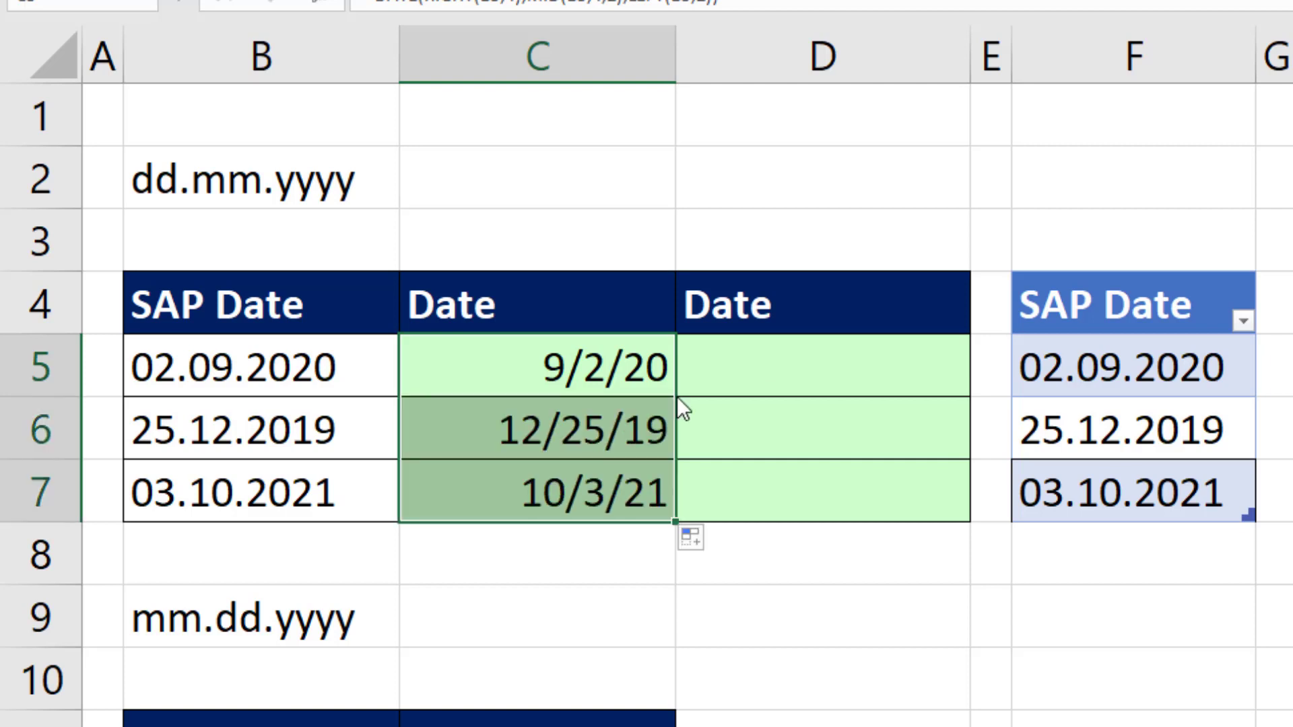
double_click(629, 491)
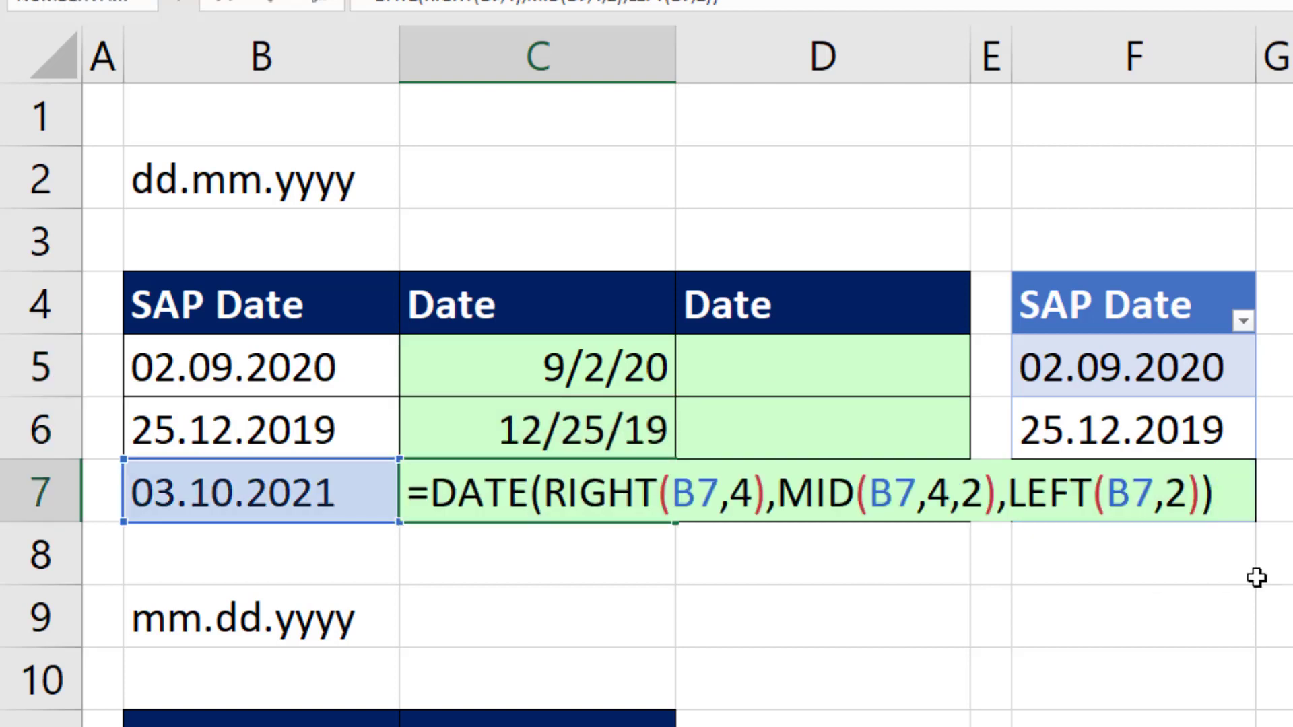
key("Escape")
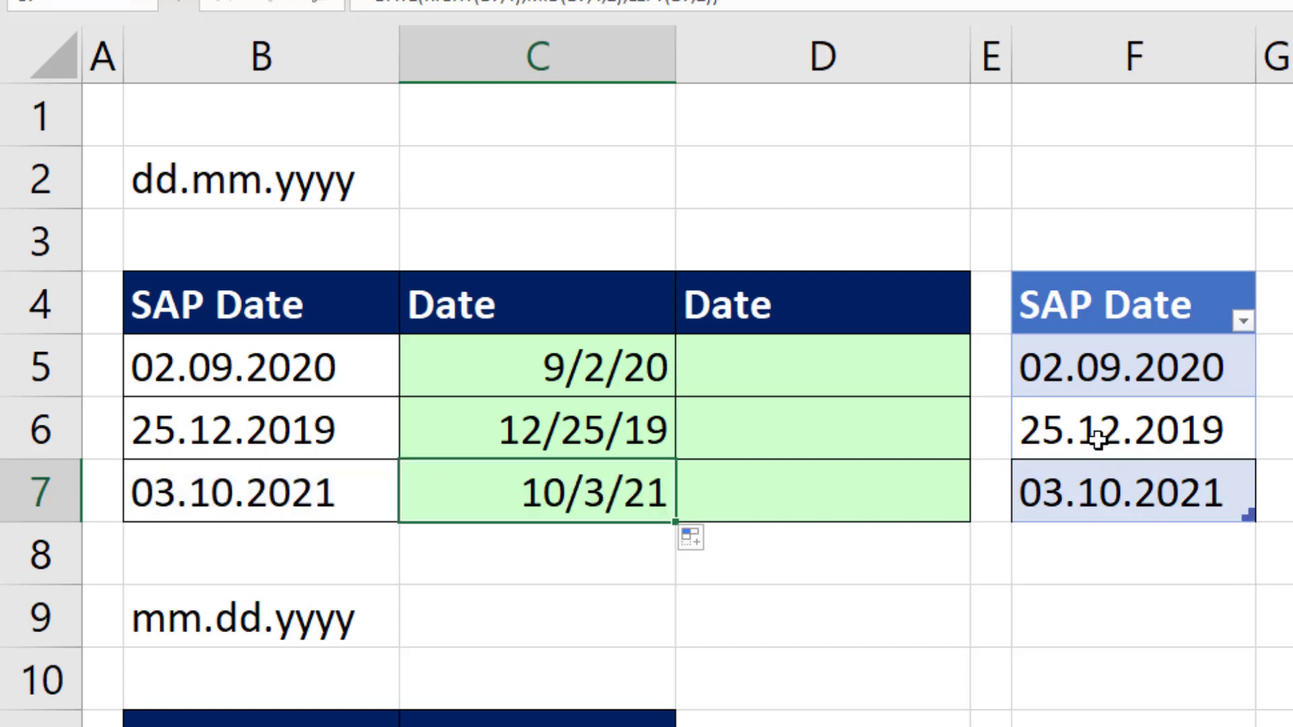
Step: Select the SAP Date table header in F4 and switch to the Data ribbon
left_click(1104, 378)
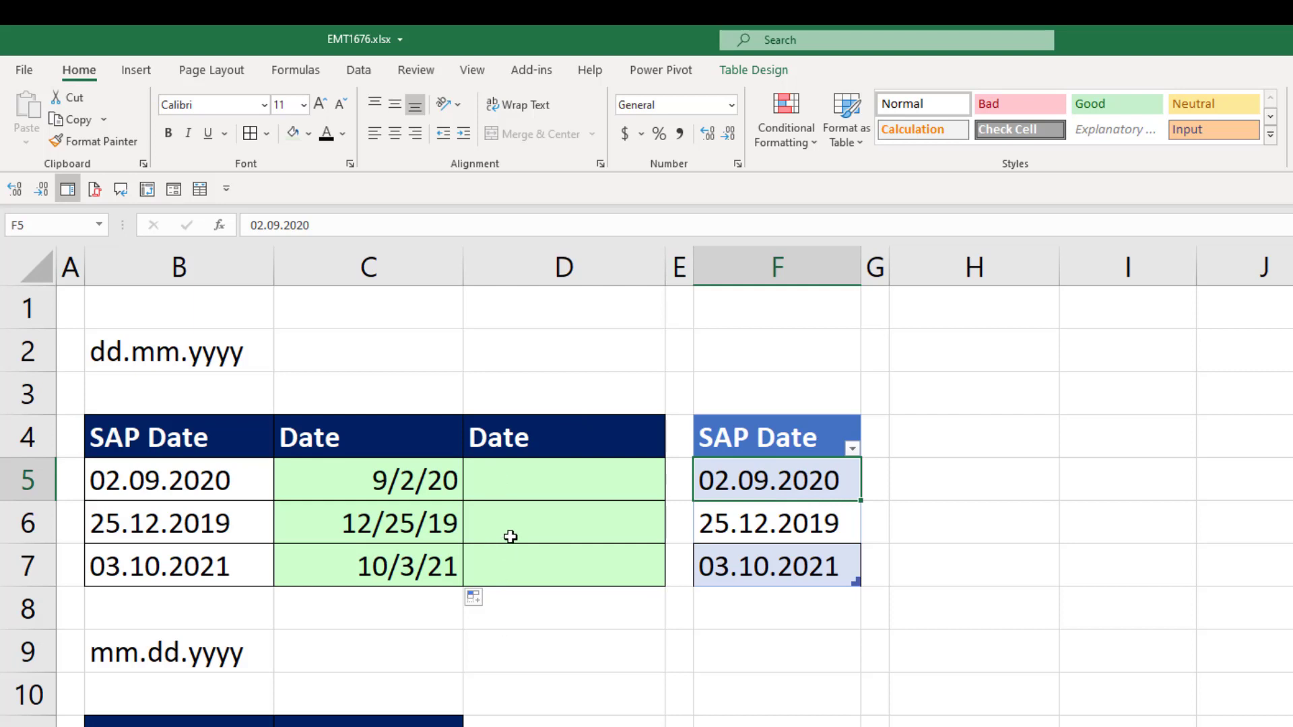
left_click(762, 440)
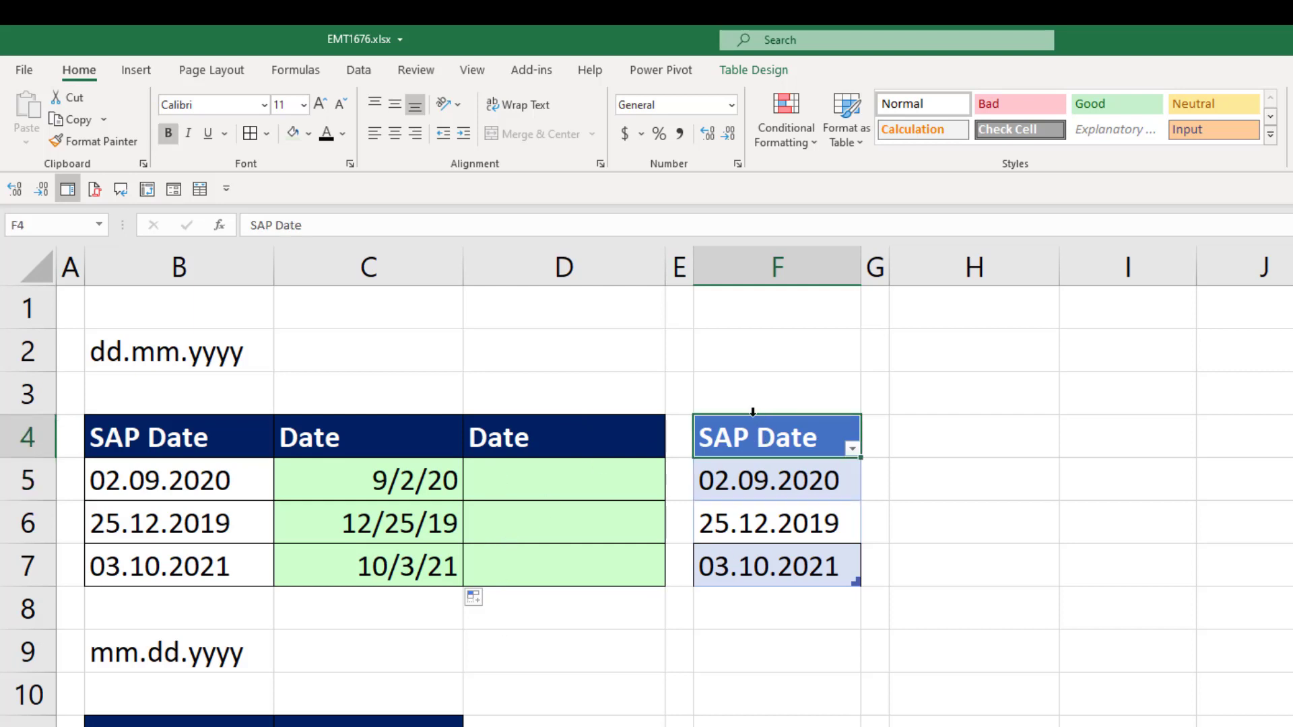
left_click(372, 72)
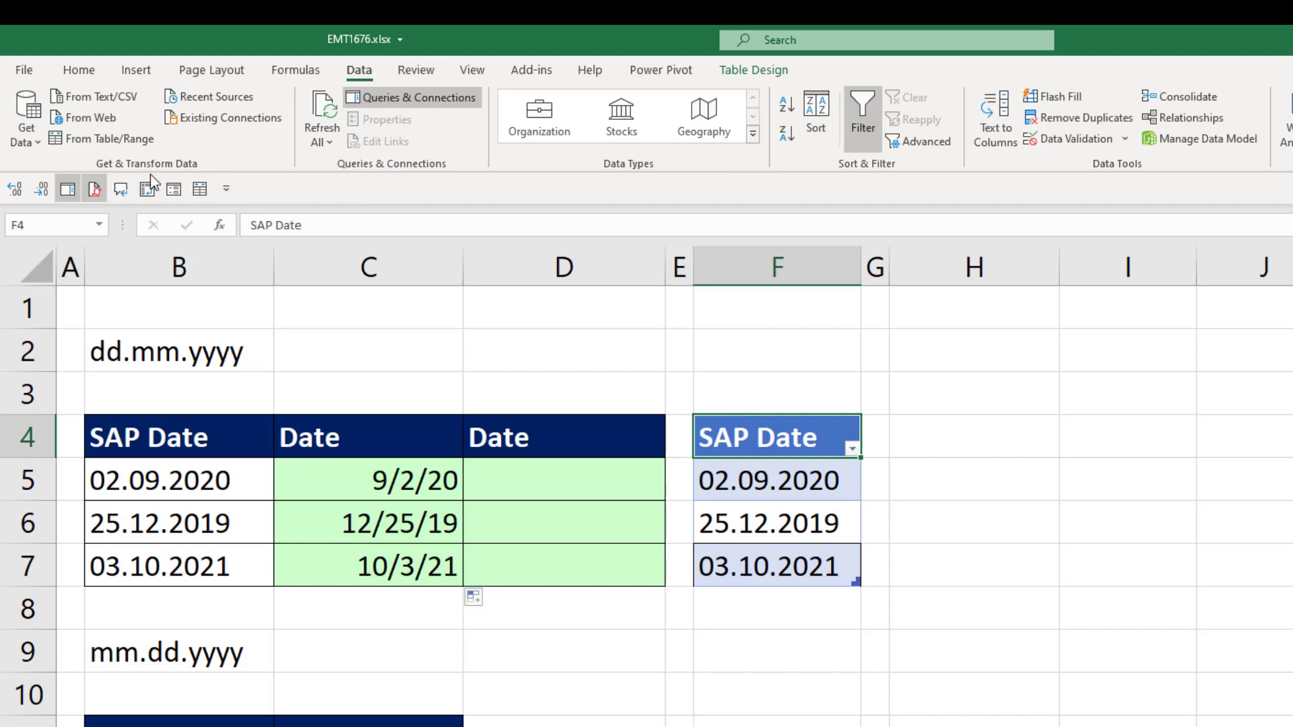
Step: Load the F4 table into Power Query and rename the query SAPDatesTransformed
left_click(115, 141)
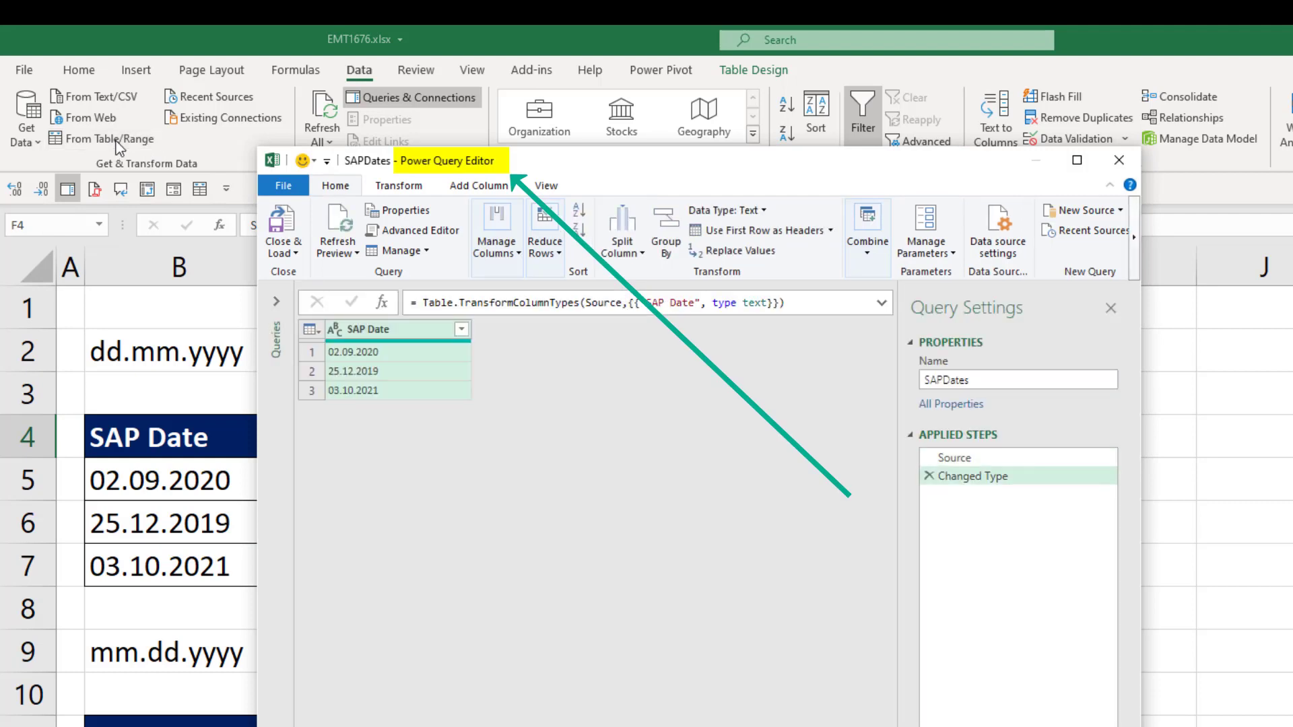
left_click(1003, 379)
type("Transformed")
key("Return")
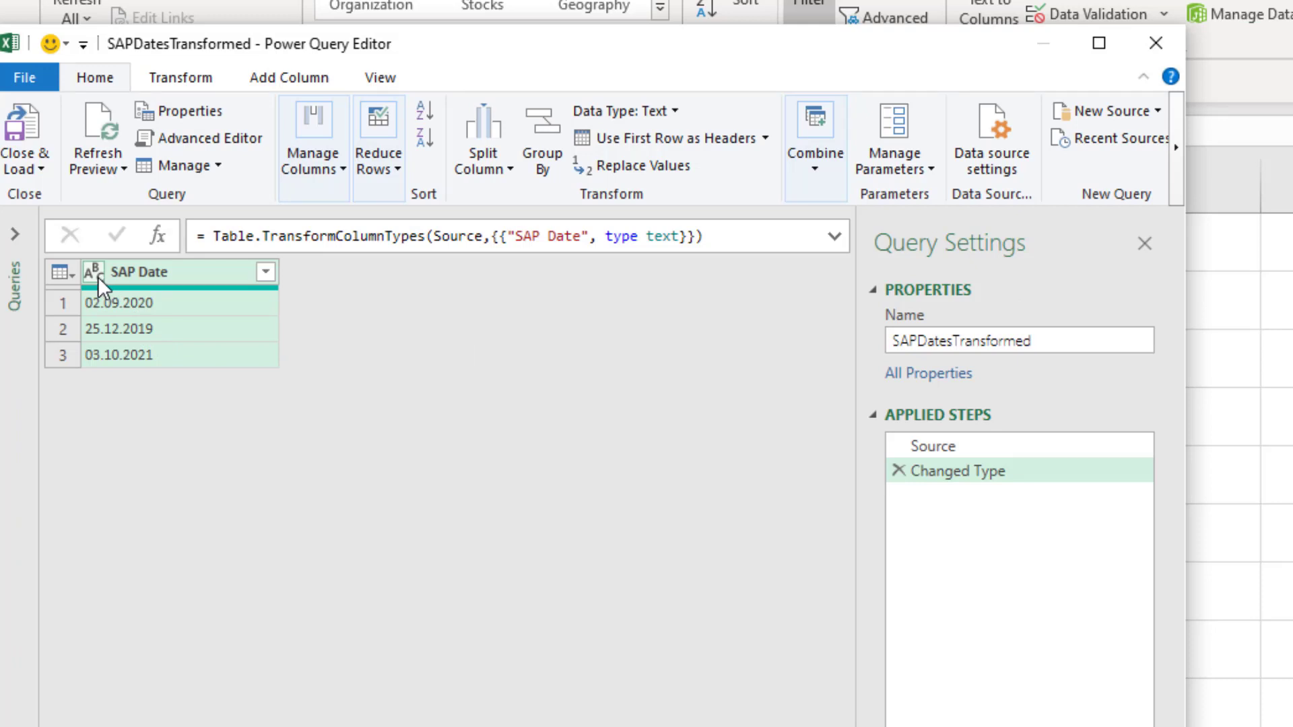
left_click(99, 277)
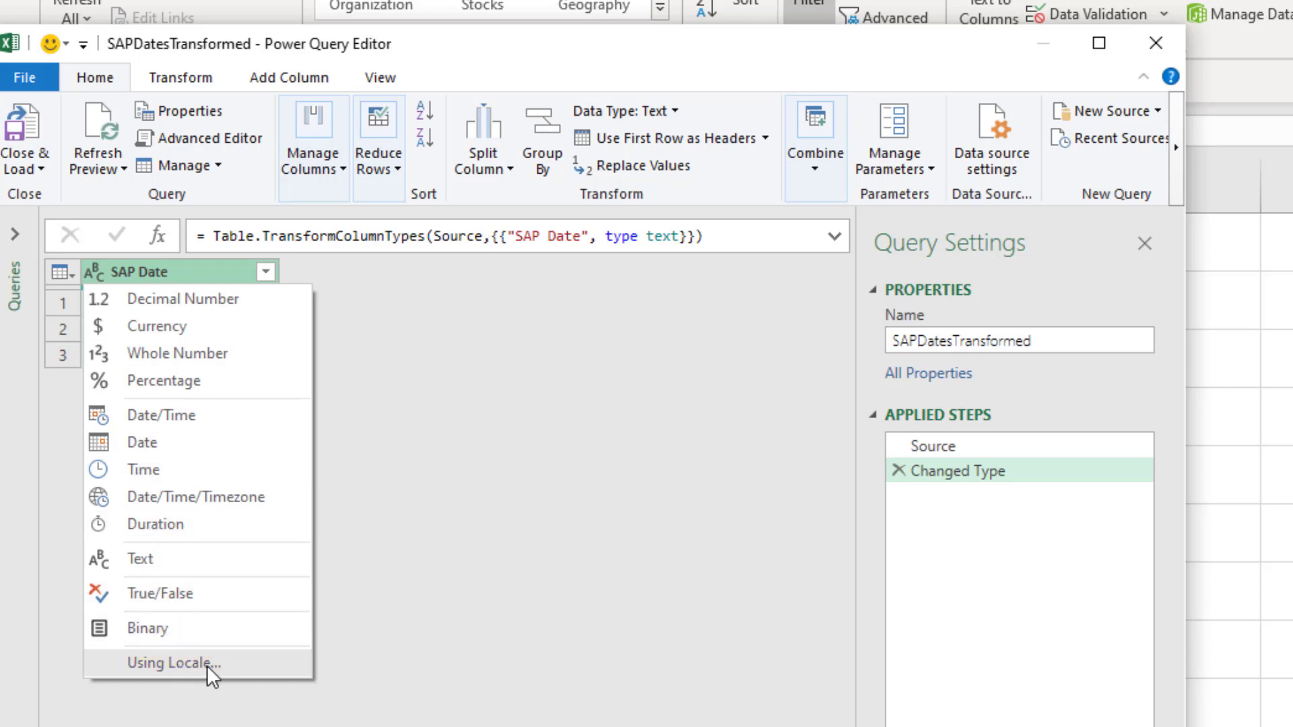
Step: In Change Type with Locale, choose the Date type and the French (France) locale
left_click(256, 666)
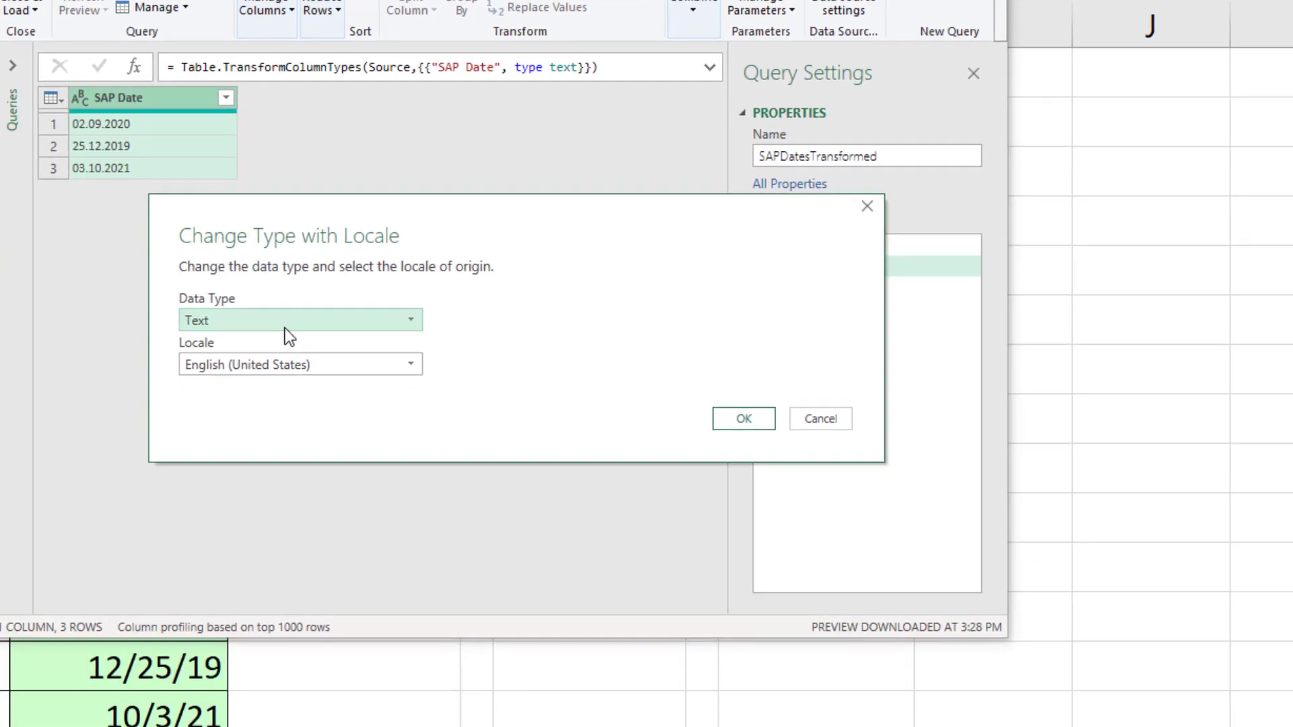
left_click(285, 322)
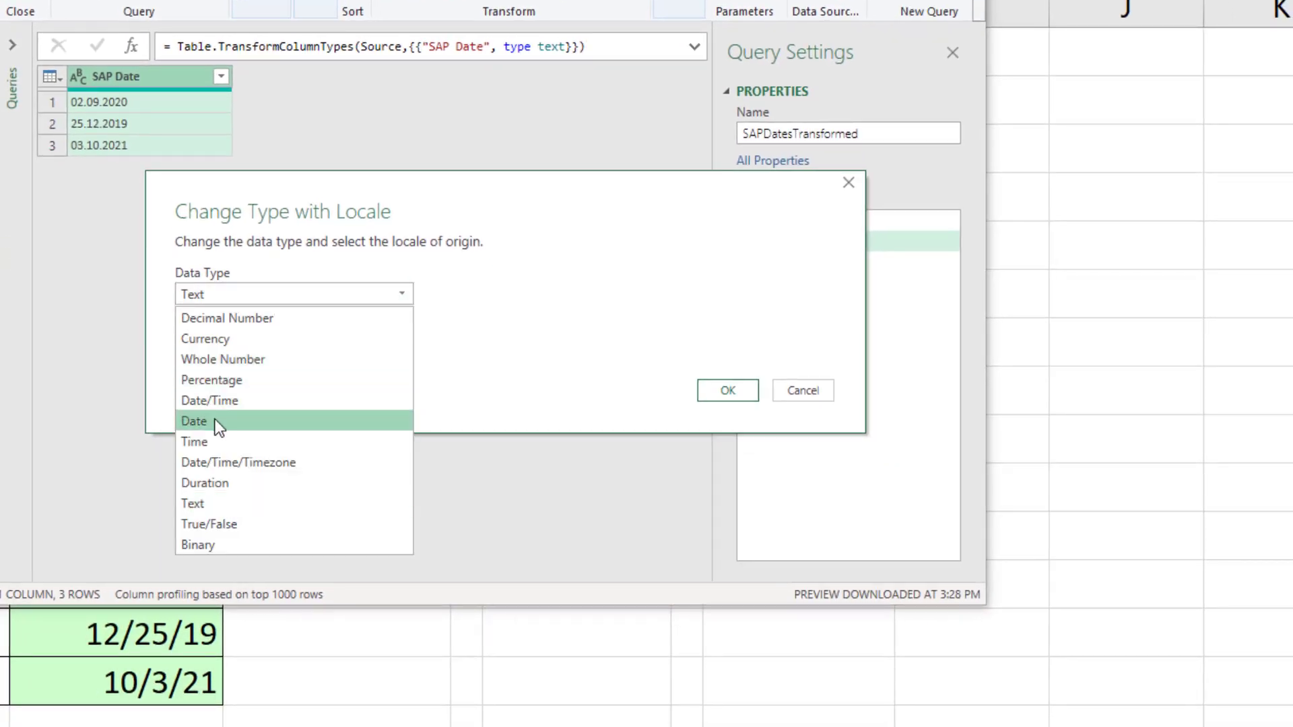
left_click(216, 421)
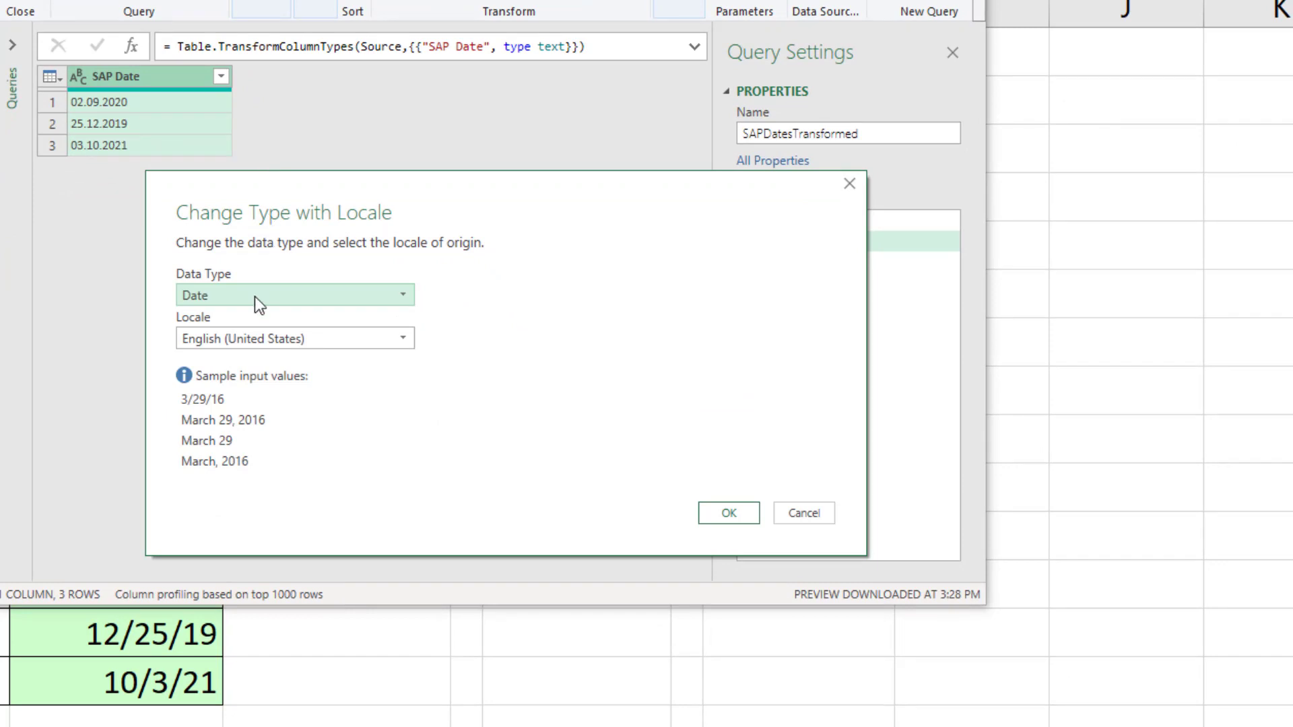
left_click(262, 345)
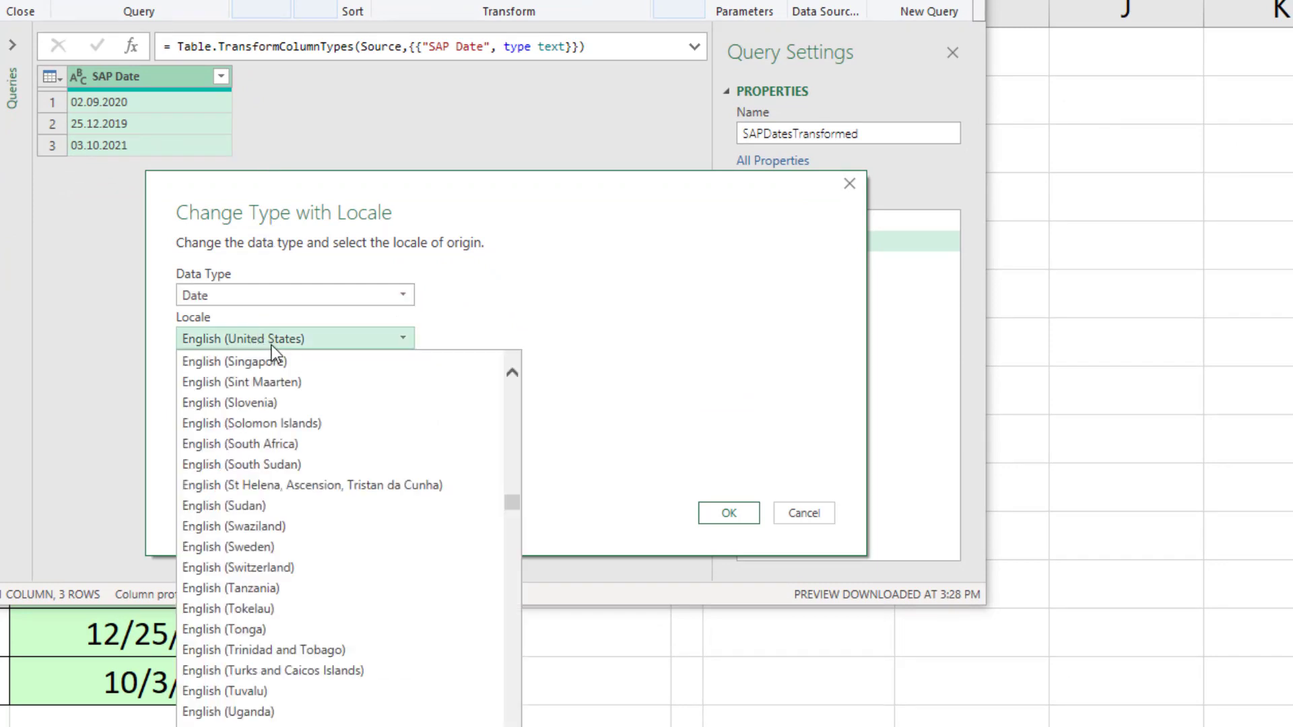
scroll(267, 415, "down", 4)
scroll(289, 435, "down", 9)
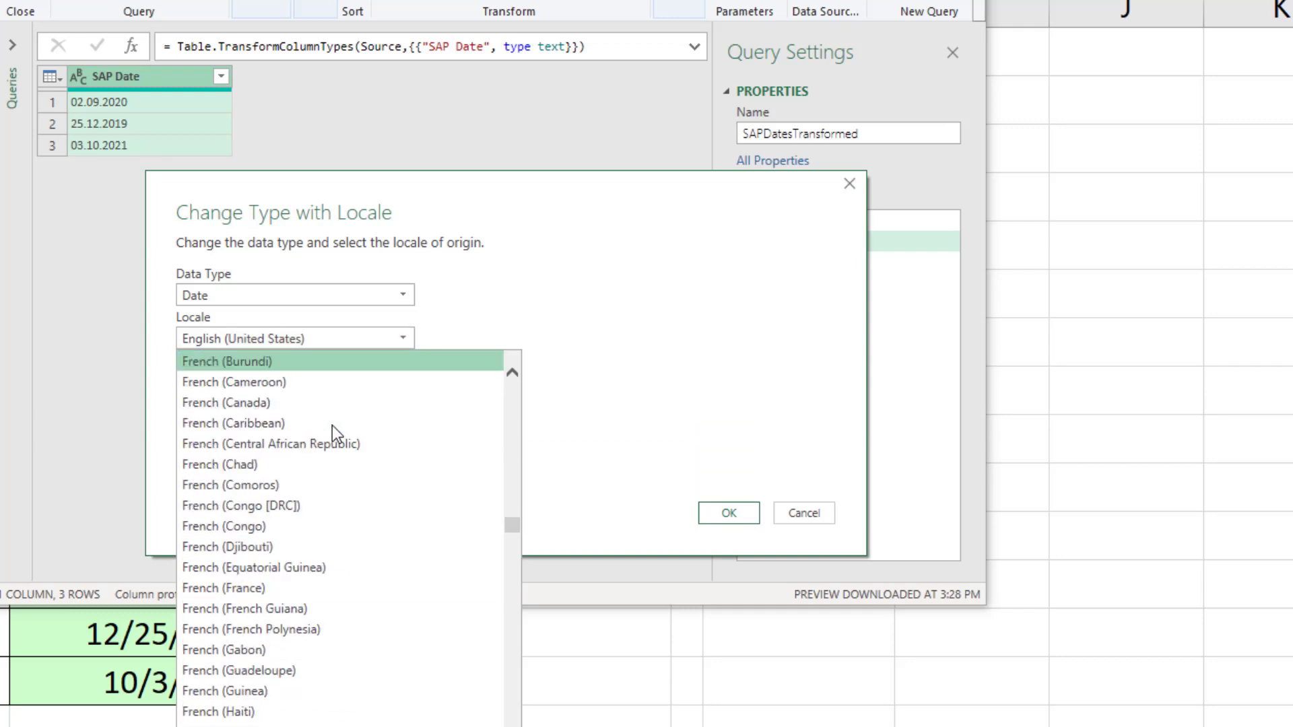
left_click(255, 590)
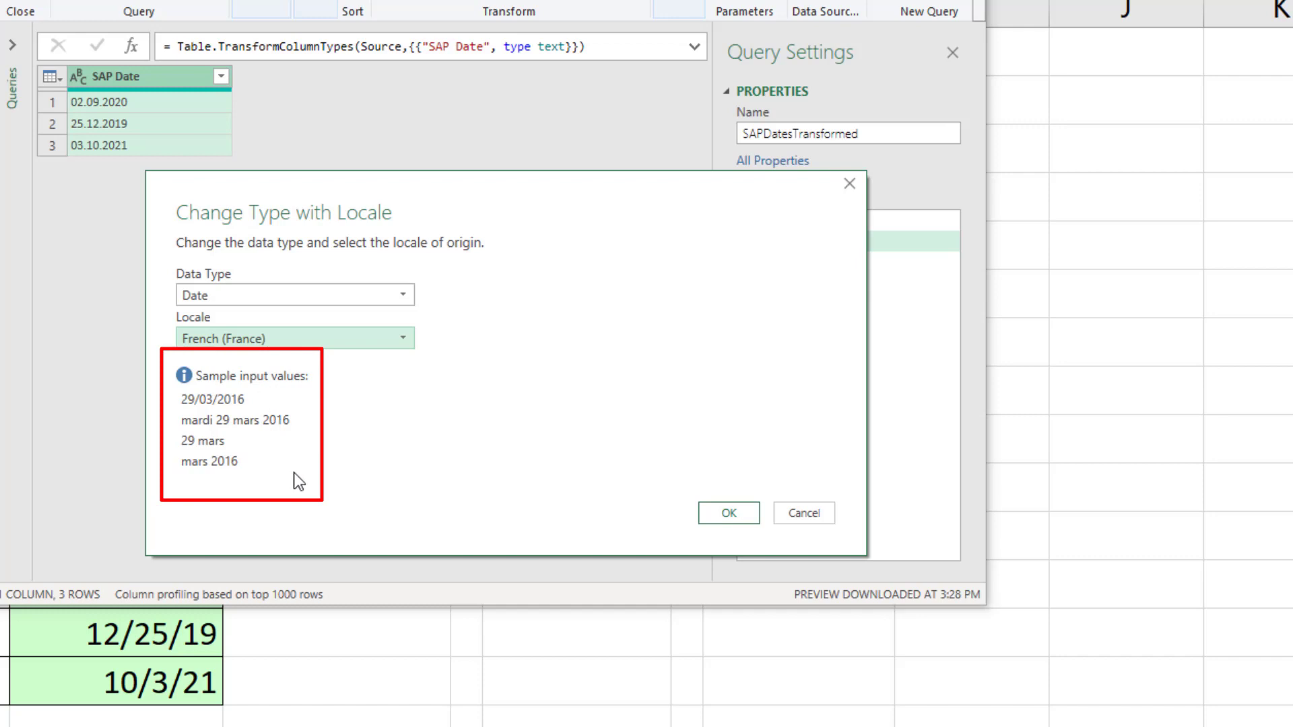
Step: Apply the French-locale conversion and load the query as a table at H4
left_click(749, 514)
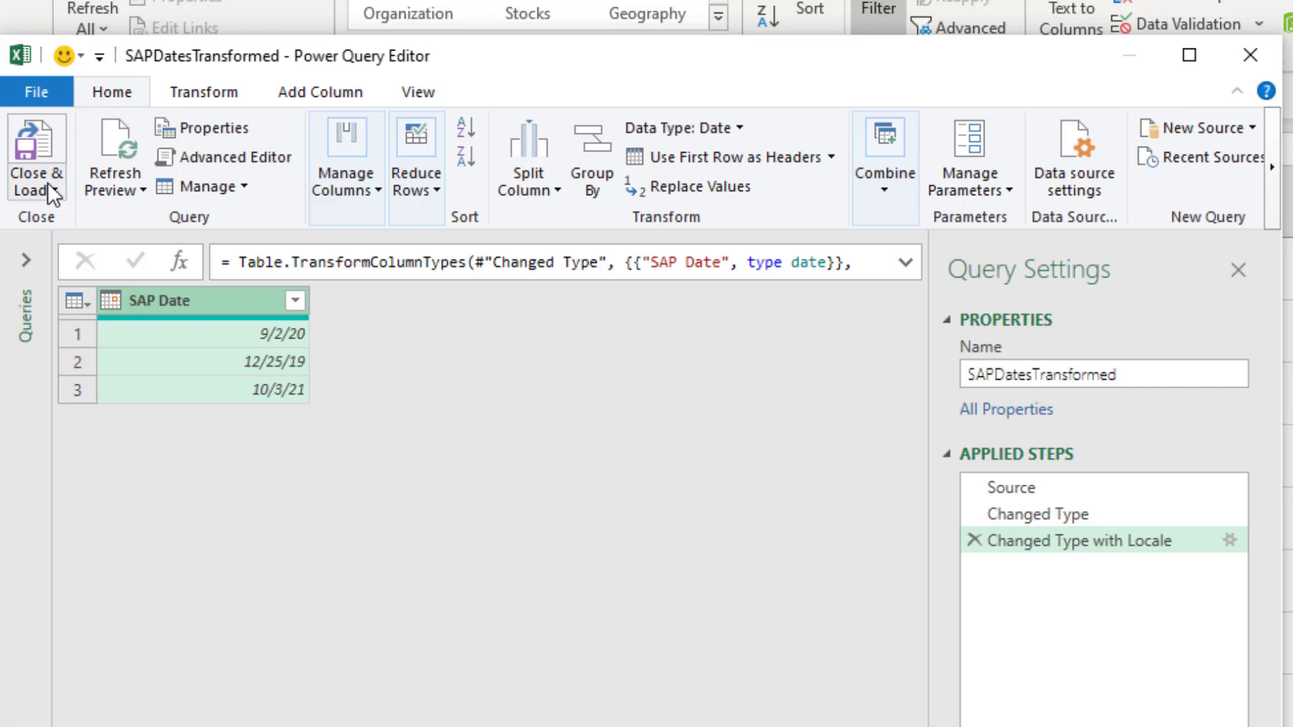
left_click(47, 185)
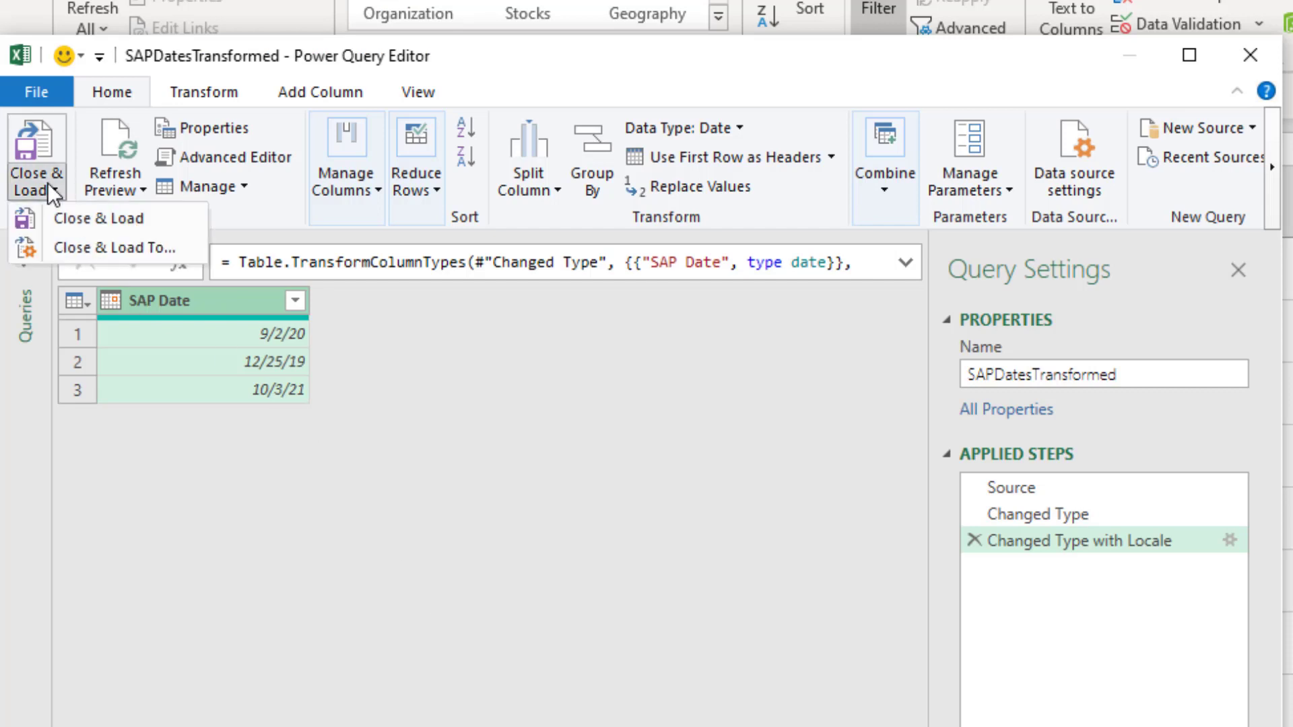
left_click(99, 248)
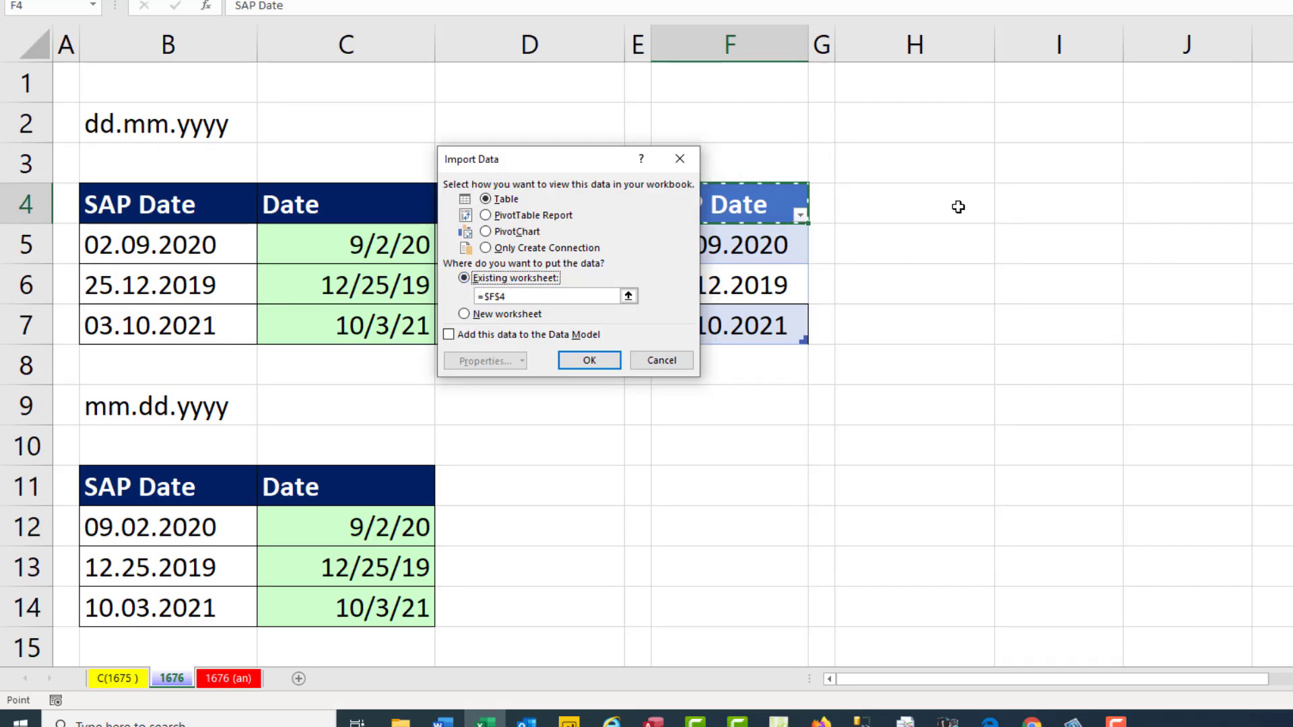
left_click(939, 202)
left_click(590, 360)
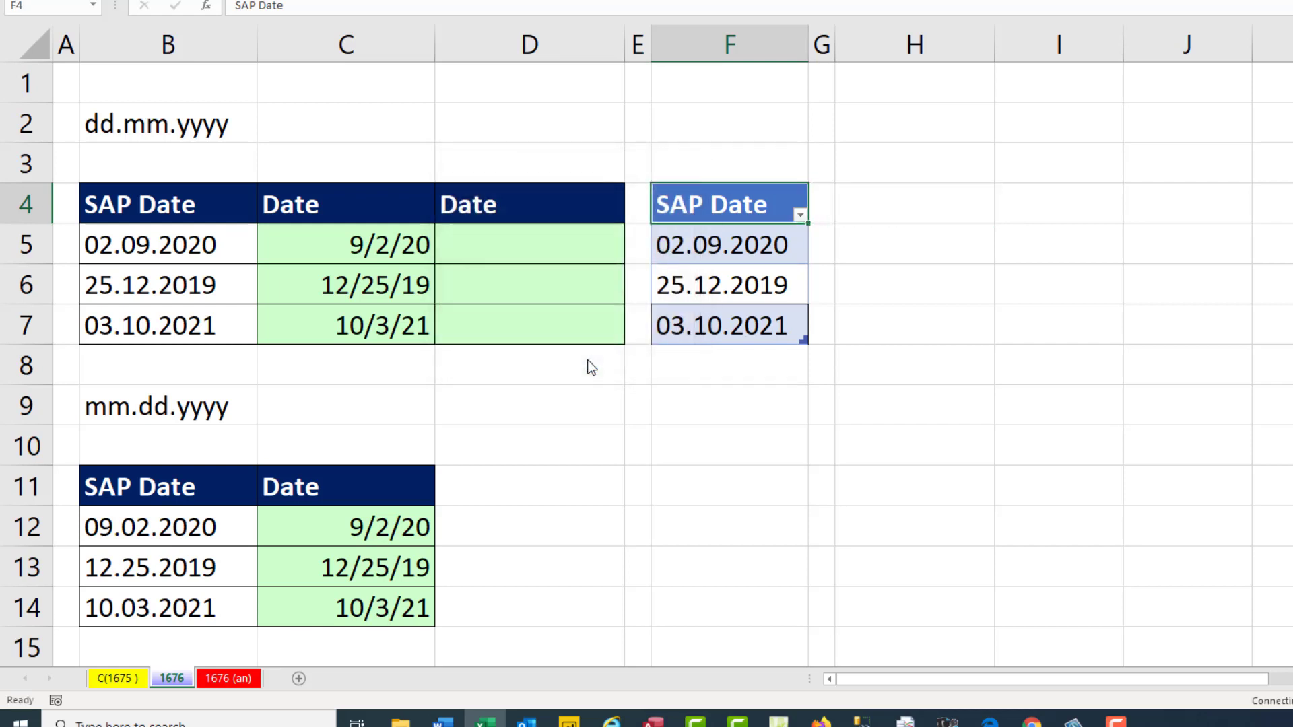
left_click(375, 528)
double_click(375, 529)
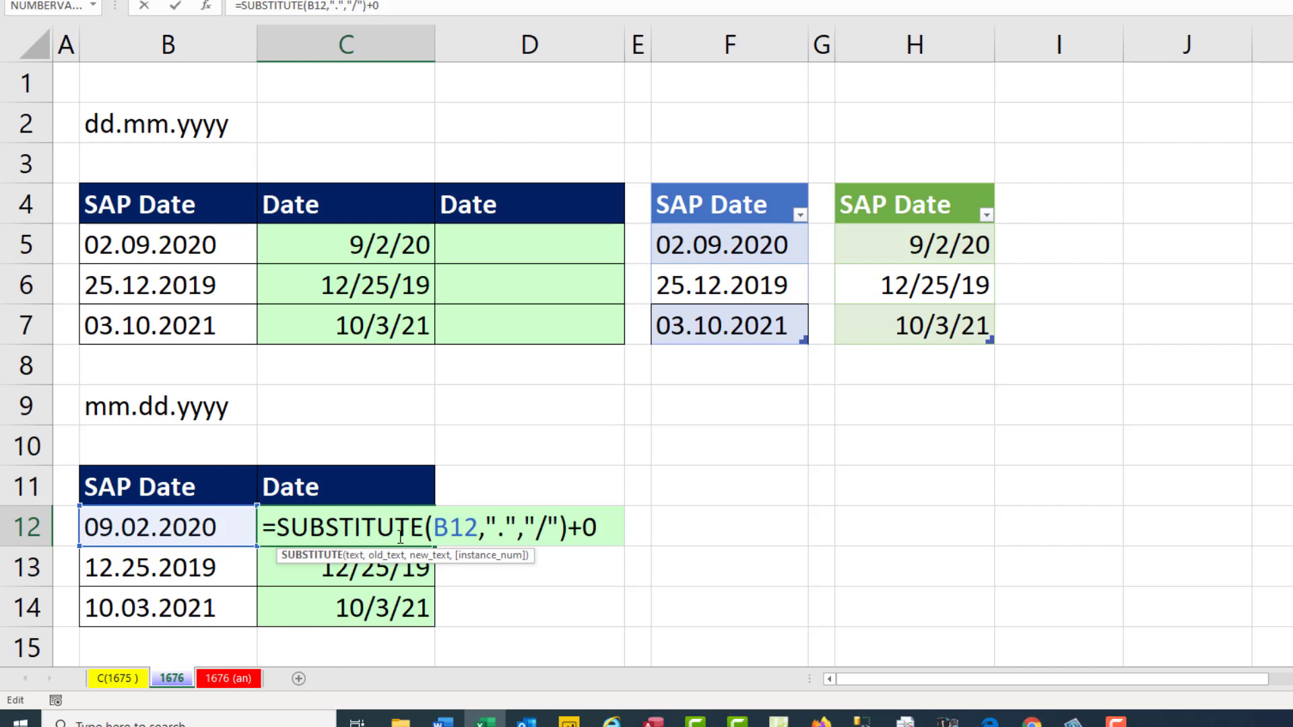
key("Escape")
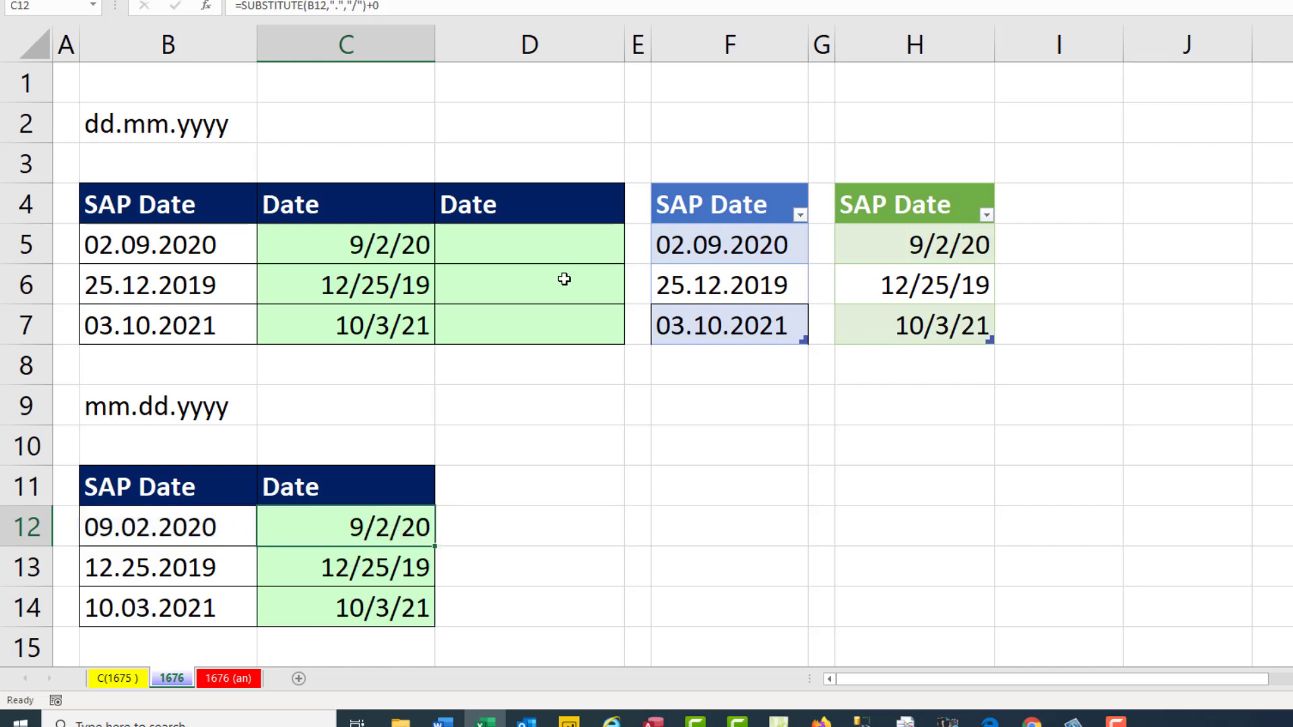
double_click(392, 244)
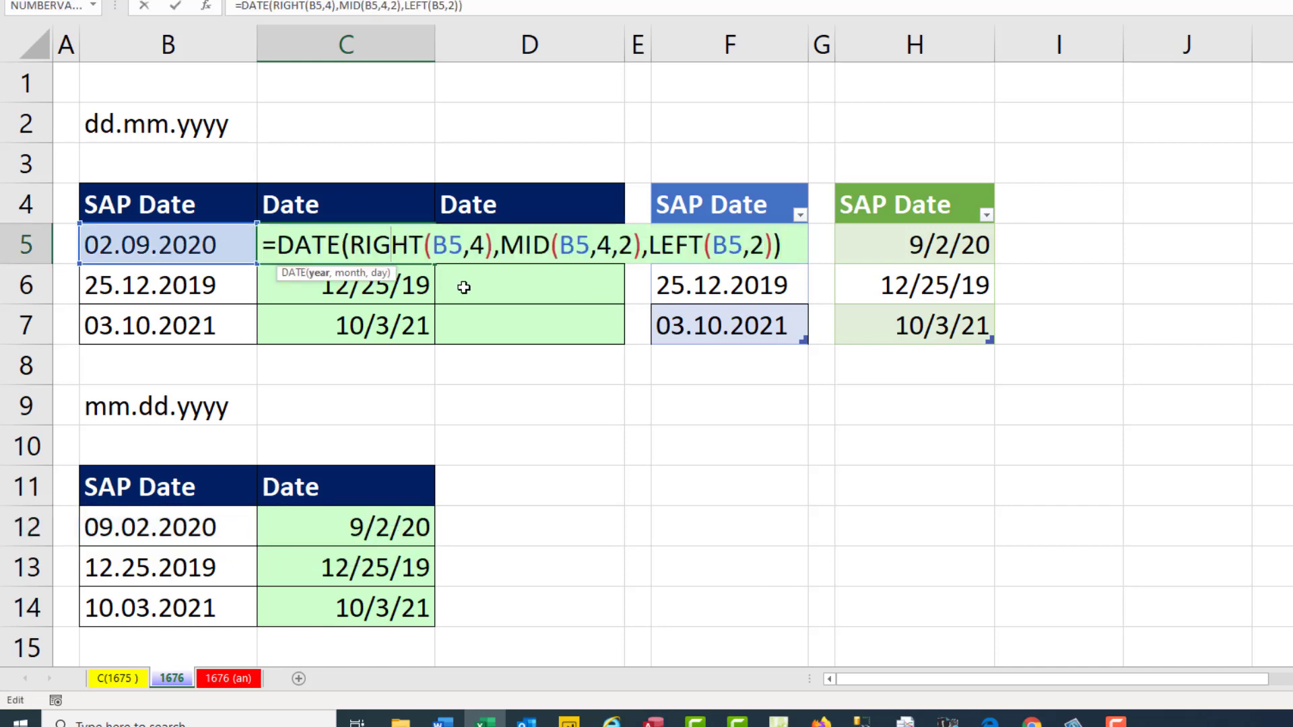
key("Escape")
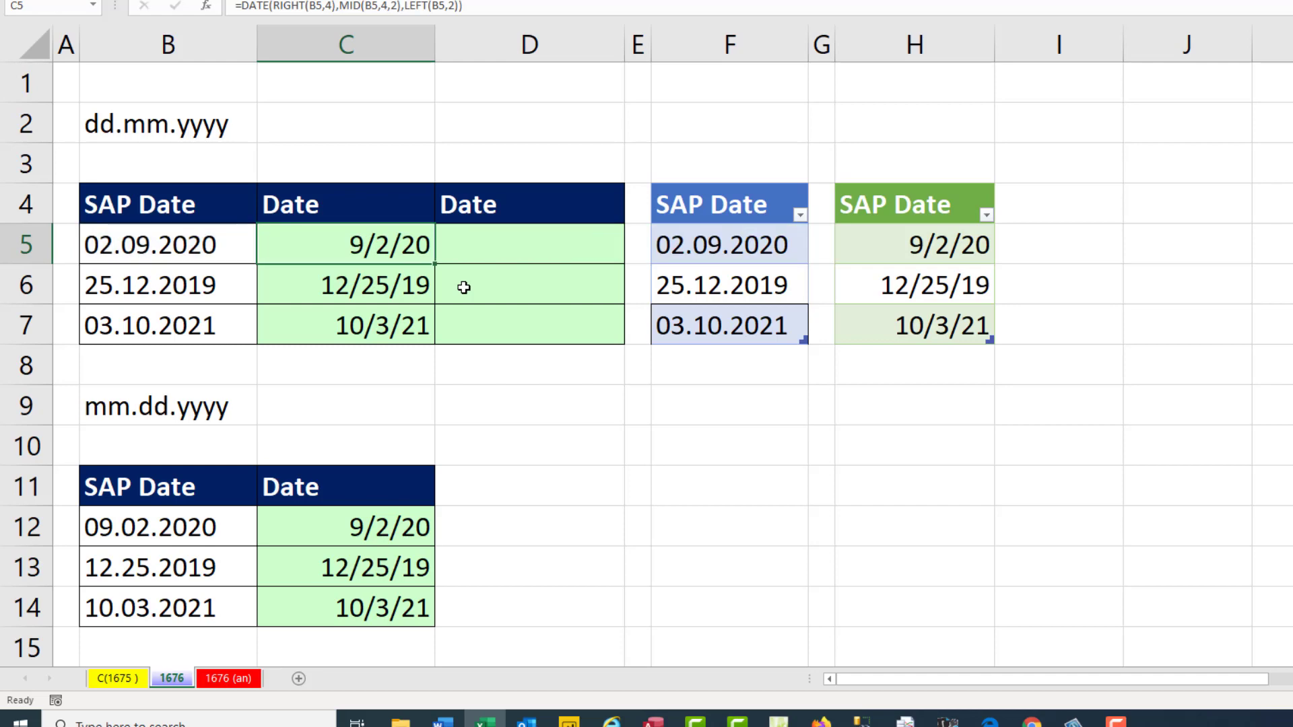